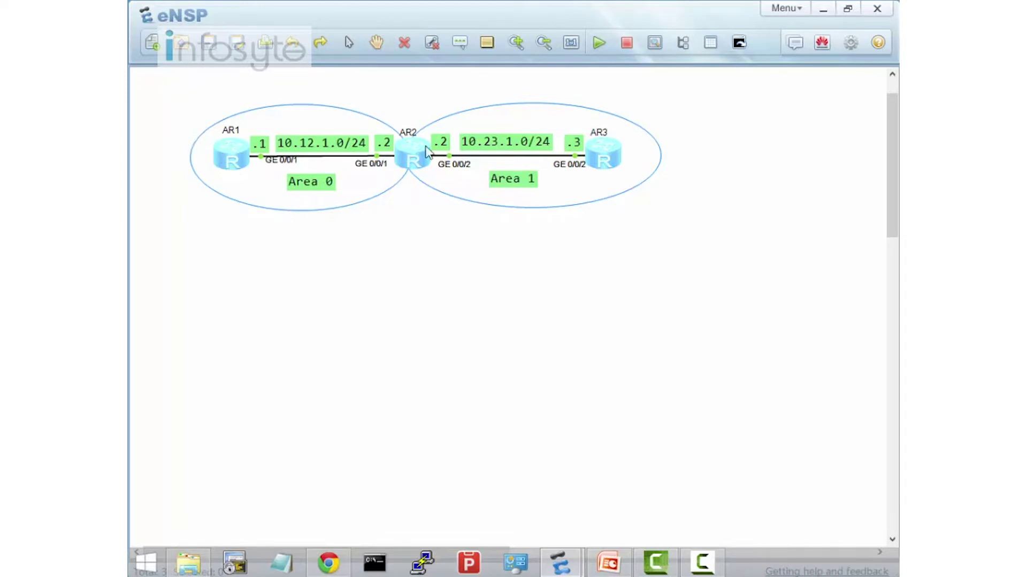
left_click(237, 158)
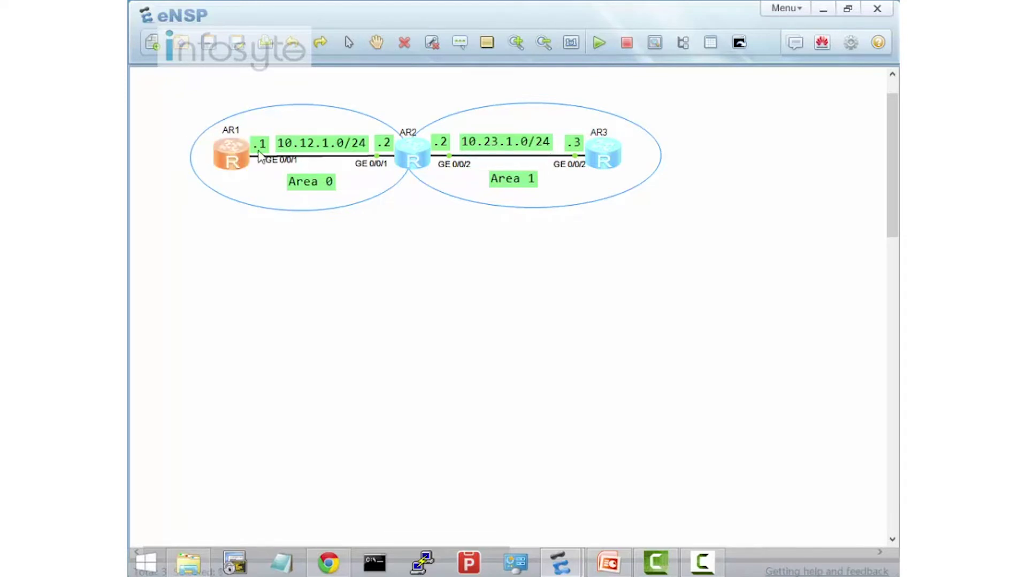
left_click(416, 153)
left_click(609, 155)
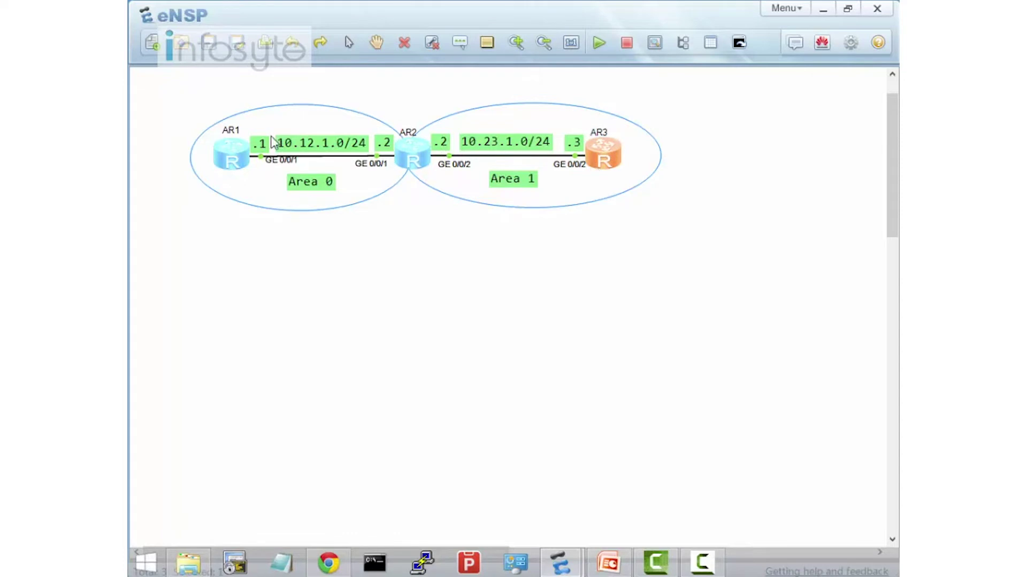
left_click(235, 157)
left_click(595, 155)
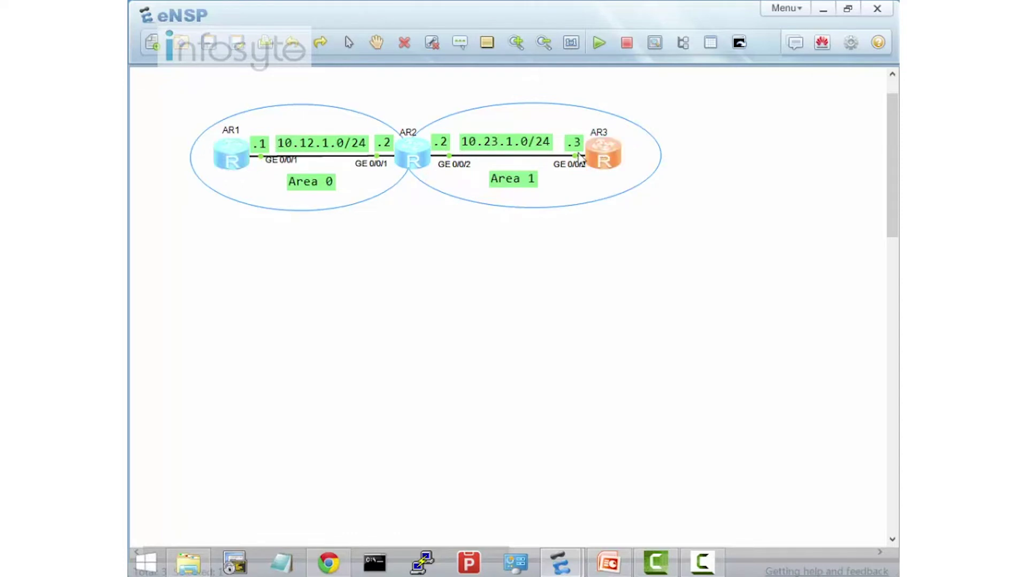
Open AR1's console and display its brief IP interface list with "dis ip int br" to check the GigabitEthernet and loopback addresses.
double_click(231, 154)
type("dis ip int br")
key("Return")
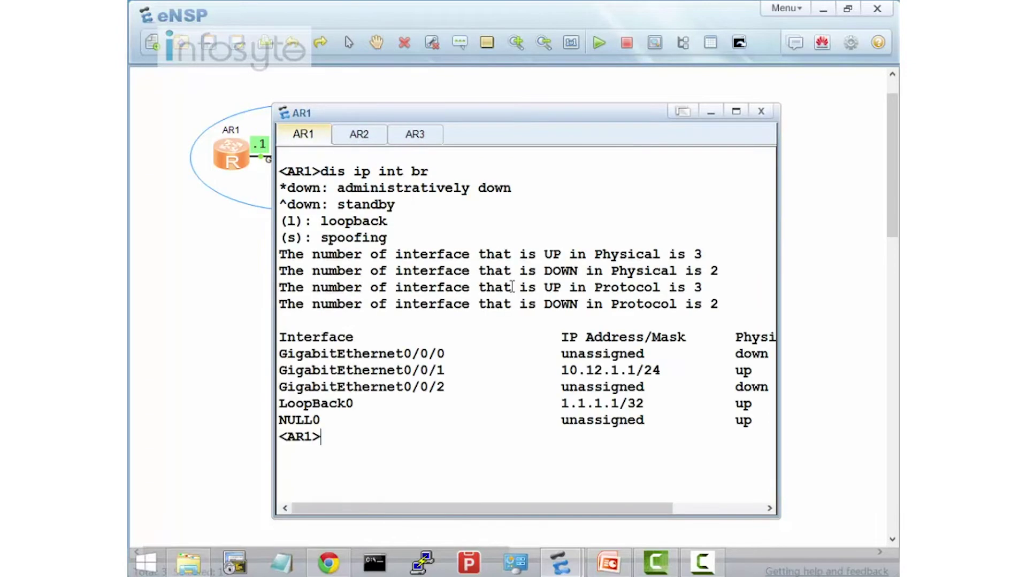
left_click(736, 111)
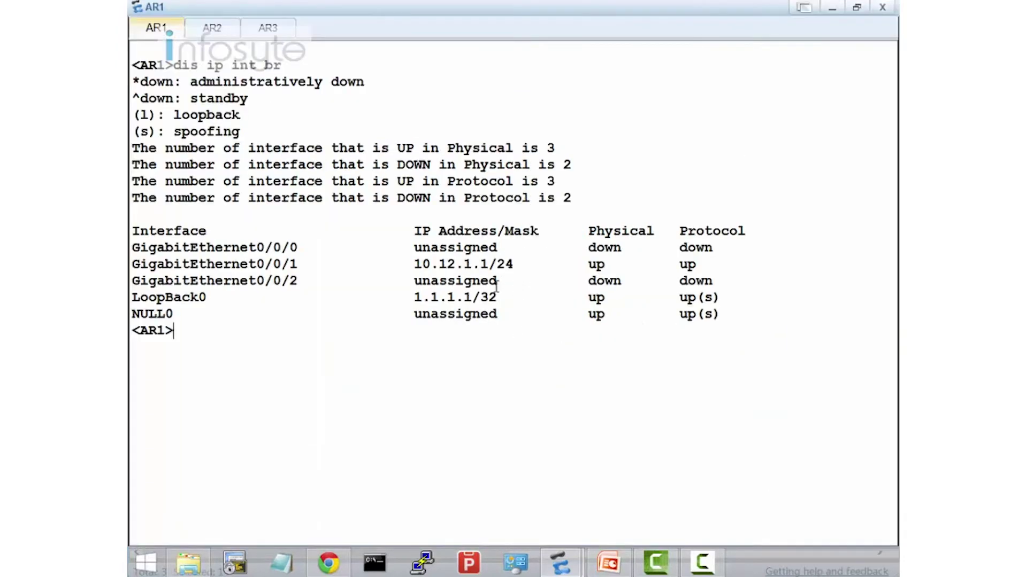
left_click_drag(409, 266, 505, 268)
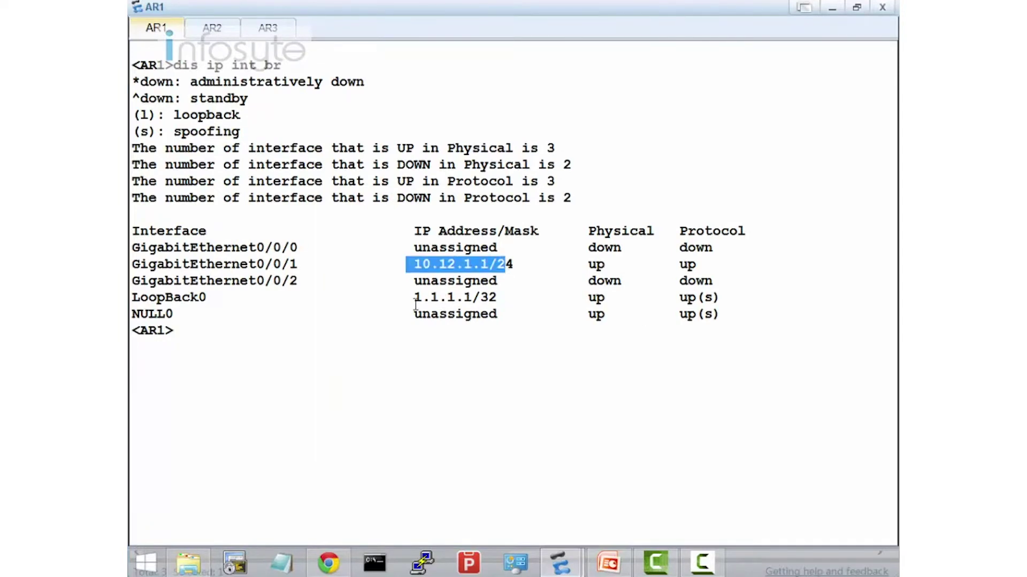
left_click_drag(412, 298, 505, 300)
left_click(437, 338)
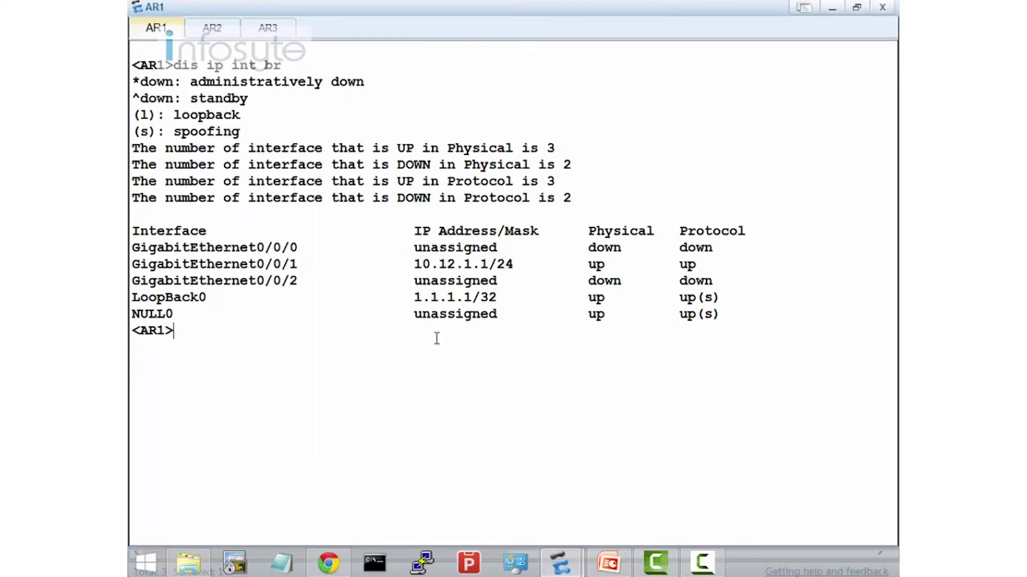
Display AR1's OSPF configuration with "dis c c ospf" and review the area and its network statements.
type("dis c c ospf")
key("Return")
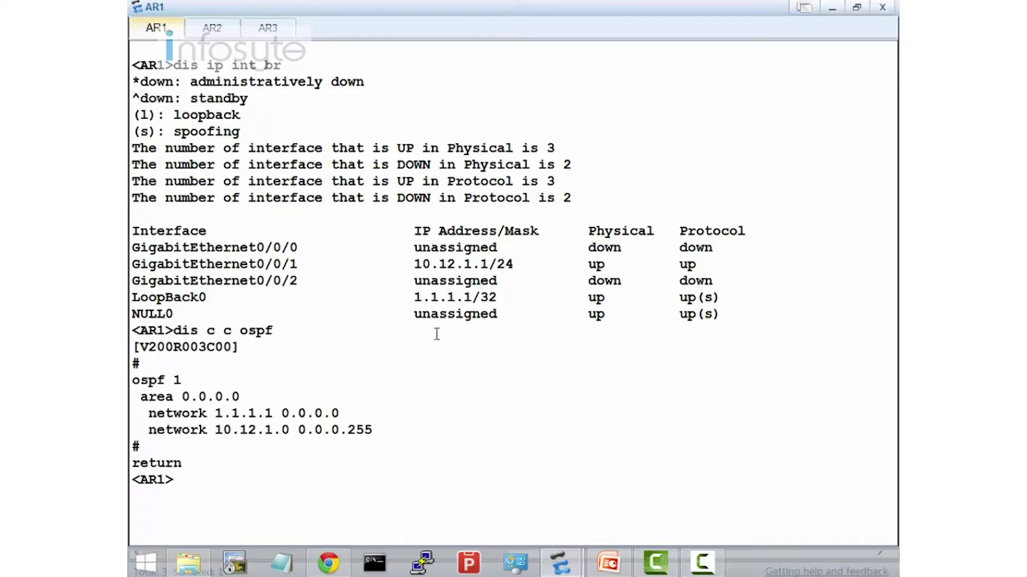
left_click_drag(359, 419, 143, 400)
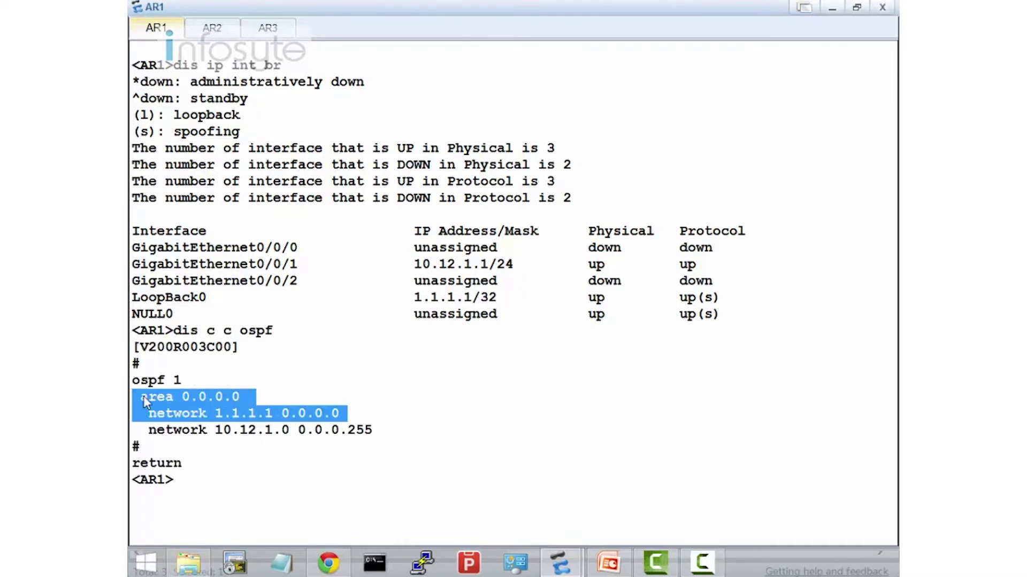
left_click_drag(377, 431, 131, 400)
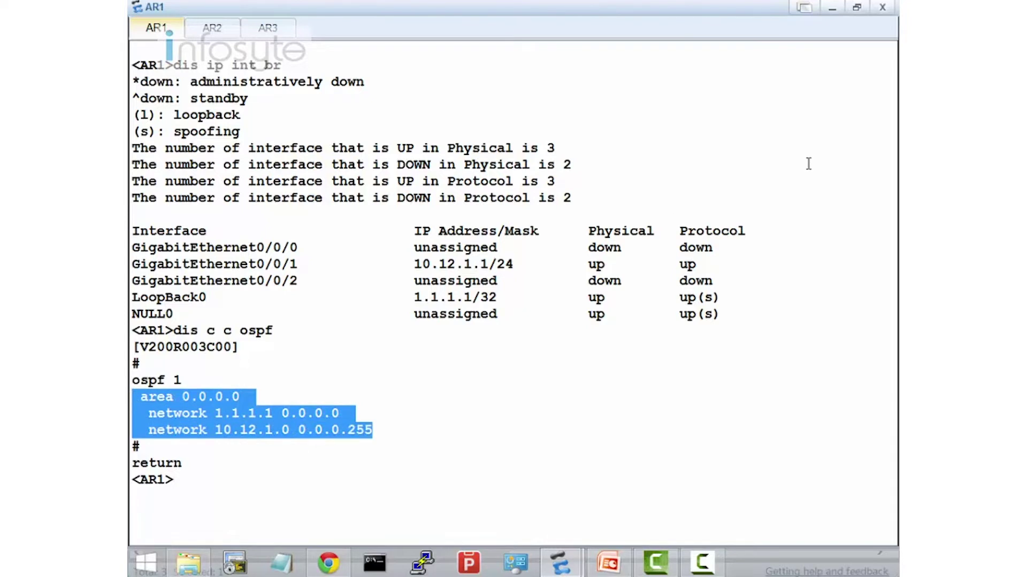
Display AR3's OSPF configuration with "dis c c ospf" and its interface addresses with "dis ip int br" and review both.
left_click(278, 30)
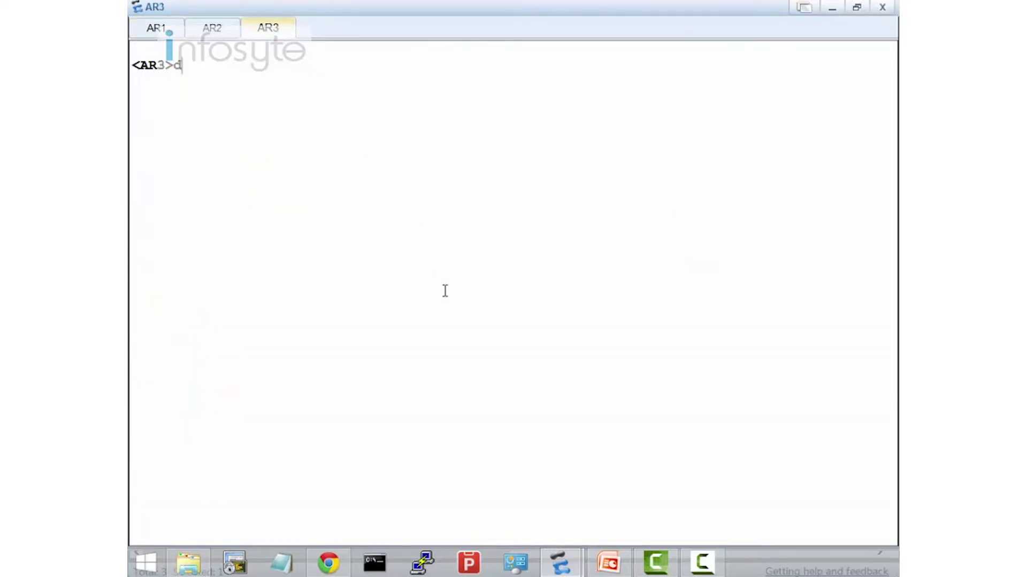
type("dis c c ospf")
key("Return")
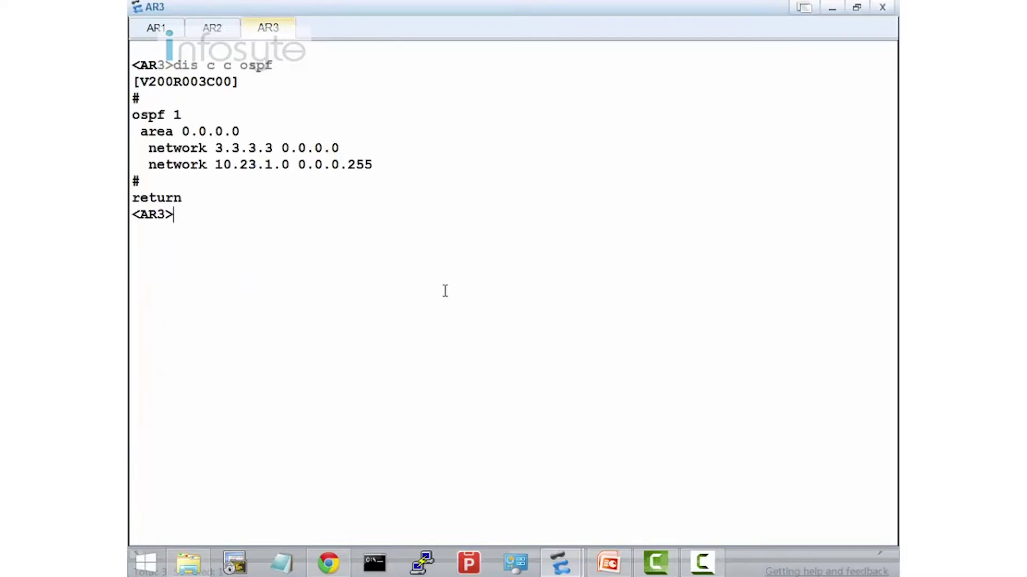
type("dis ip int br")
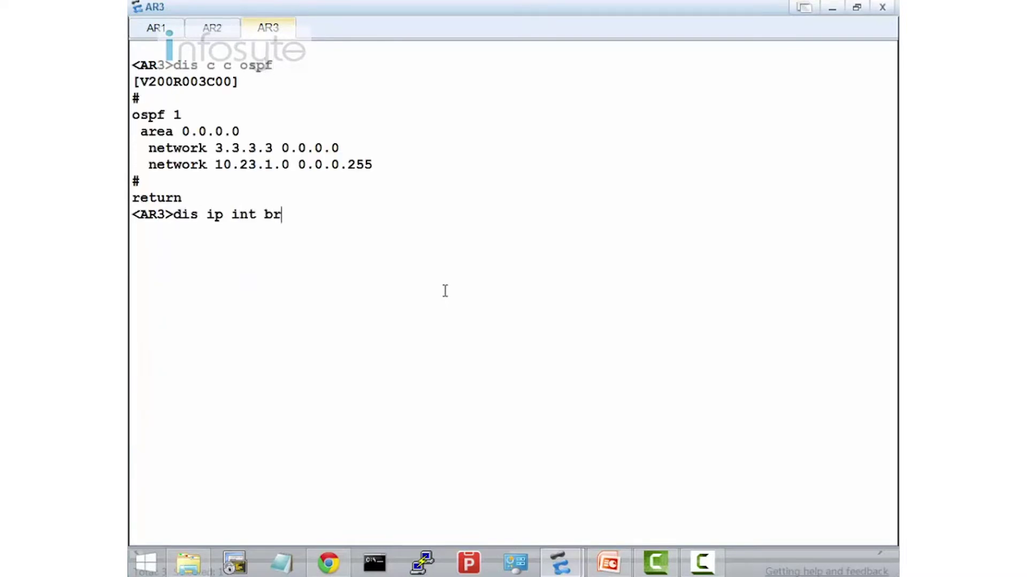
key("Return")
left_click_drag(518, 453, 132, 428)
left_click_drag(389, 167, 130, 113)
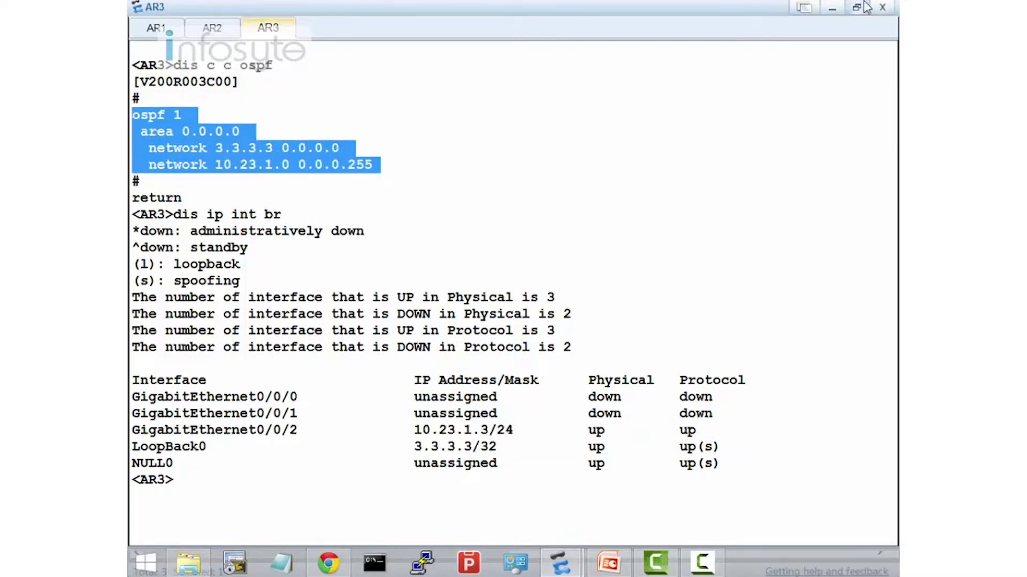
Return to the topology and start data captures on AR2's GE 0/0/1 and GE 0/0/2 interfaces.
left_click(832, 7)
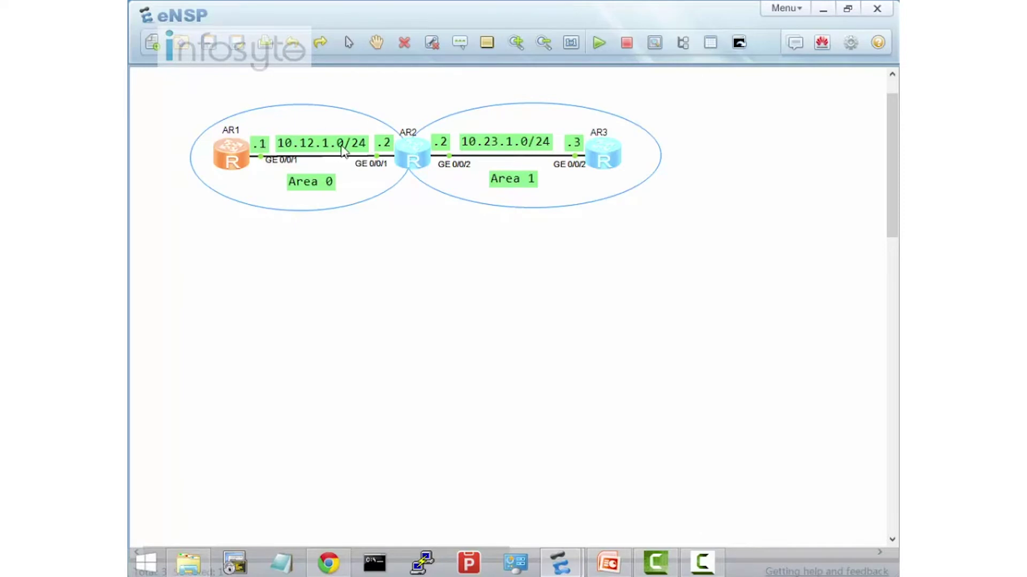
left_click(413, 152)
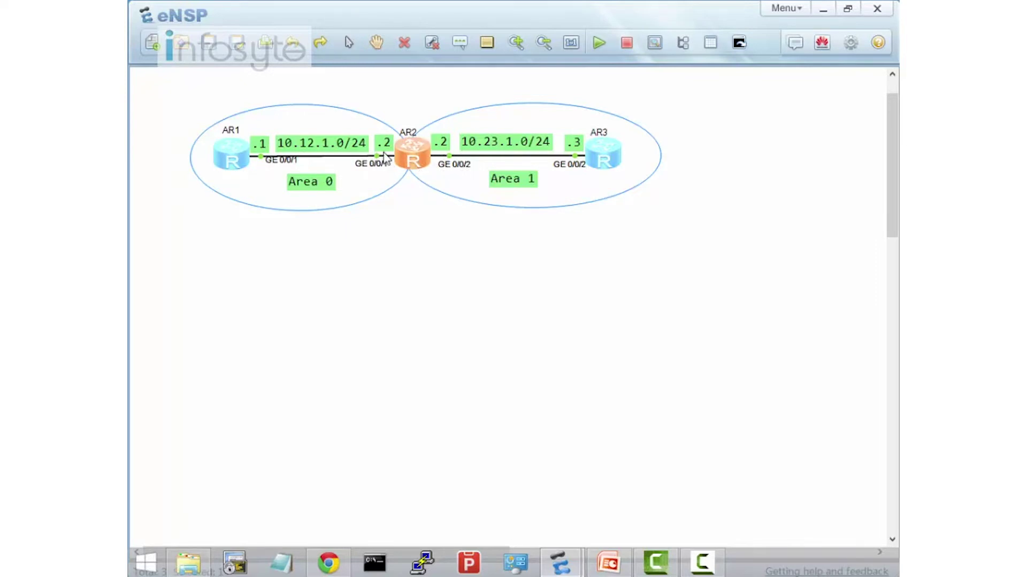
right_click(412, 154)
mouse_move(461, 279)
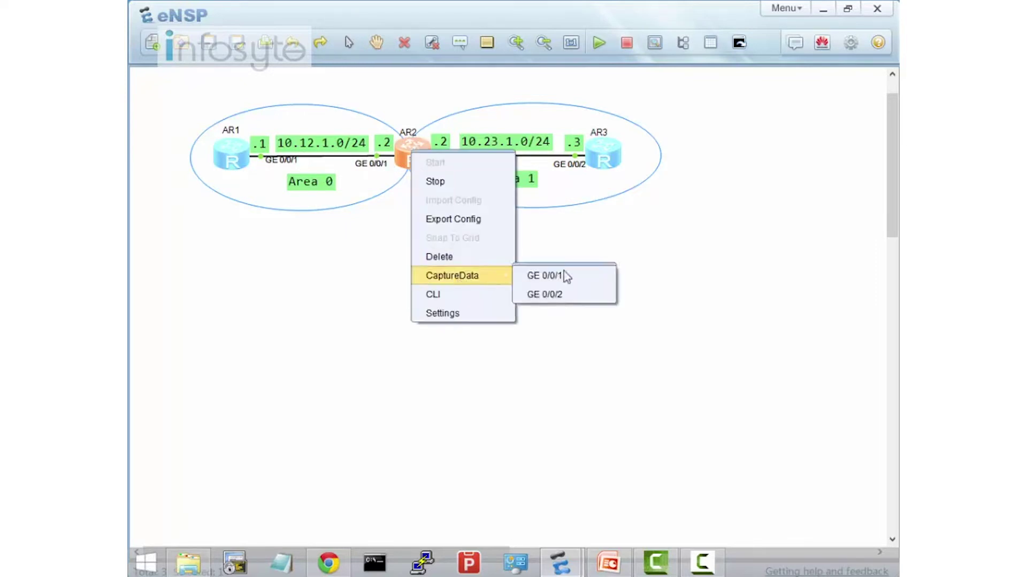
left_click(554, 280)
right_click(406, 152)
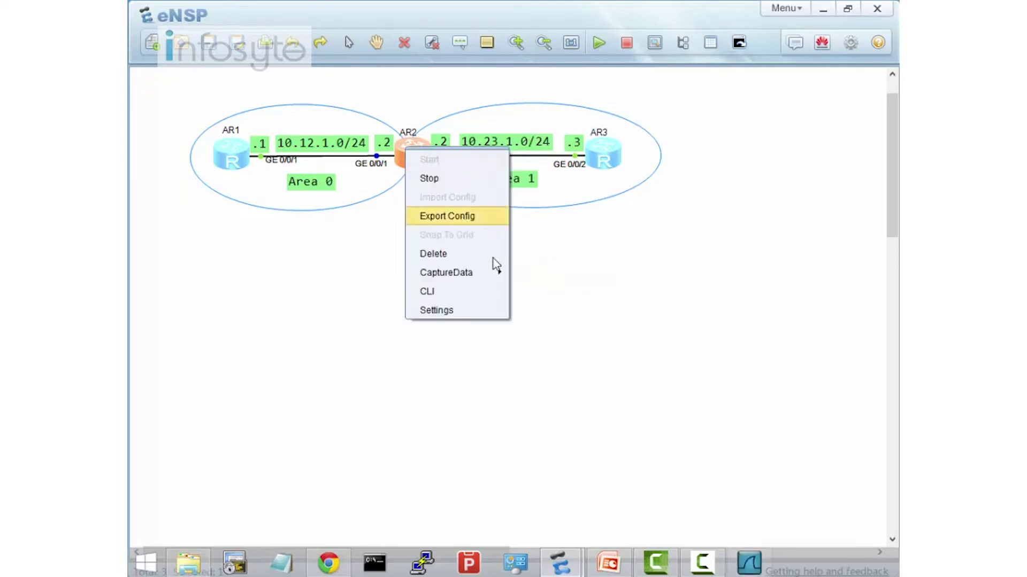
mouse_move(492, 273)
left_click(559, 290)
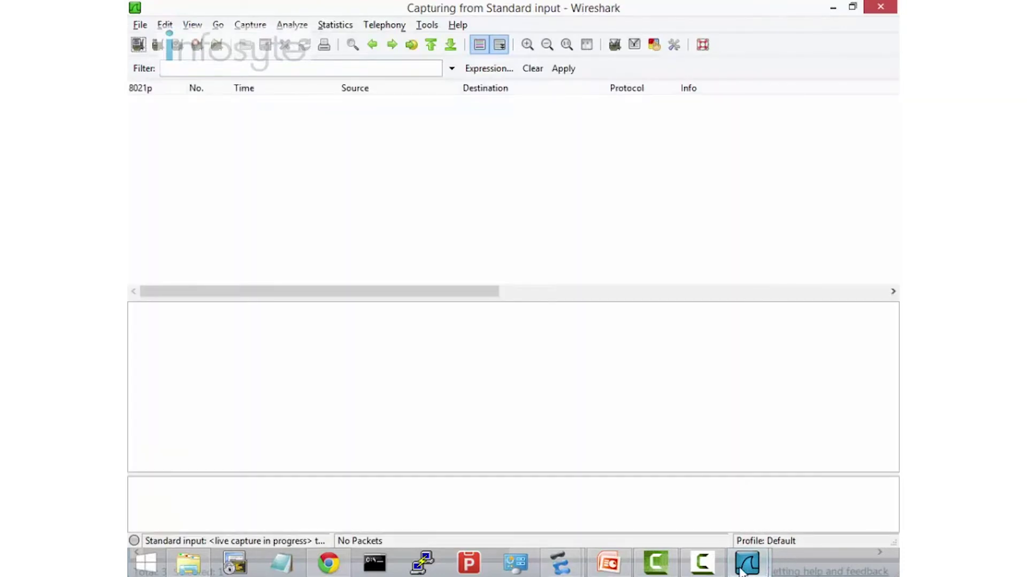
Switch to the Wireshark capture of AR2's GE 0/0/1 and expand the first Hello packet's OSPF header and Hello sections.
left_click(598, 422)
left_click(357, 190)
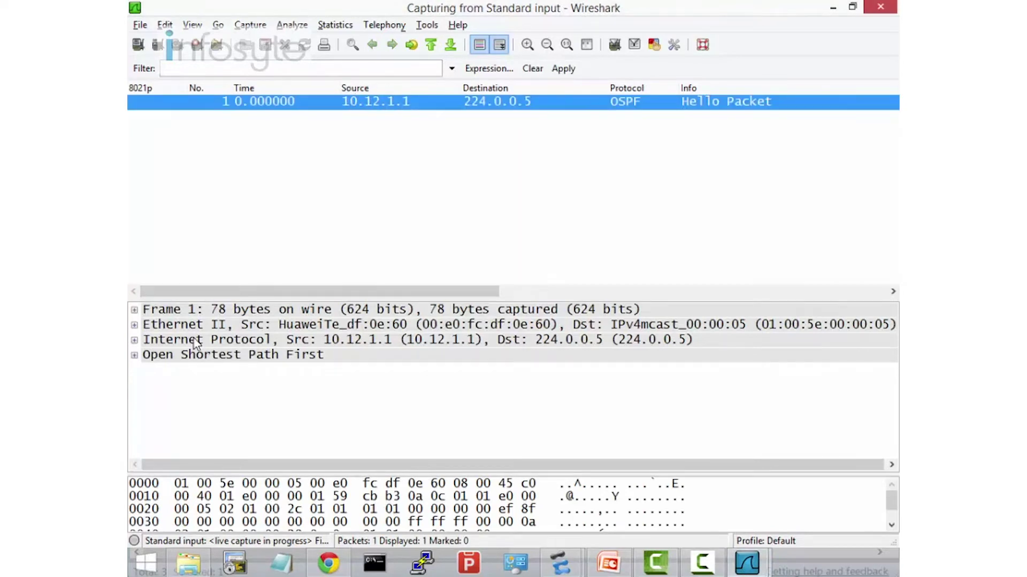
left_click(241, 309)
left_click_drag(237, 293, 231, 231)
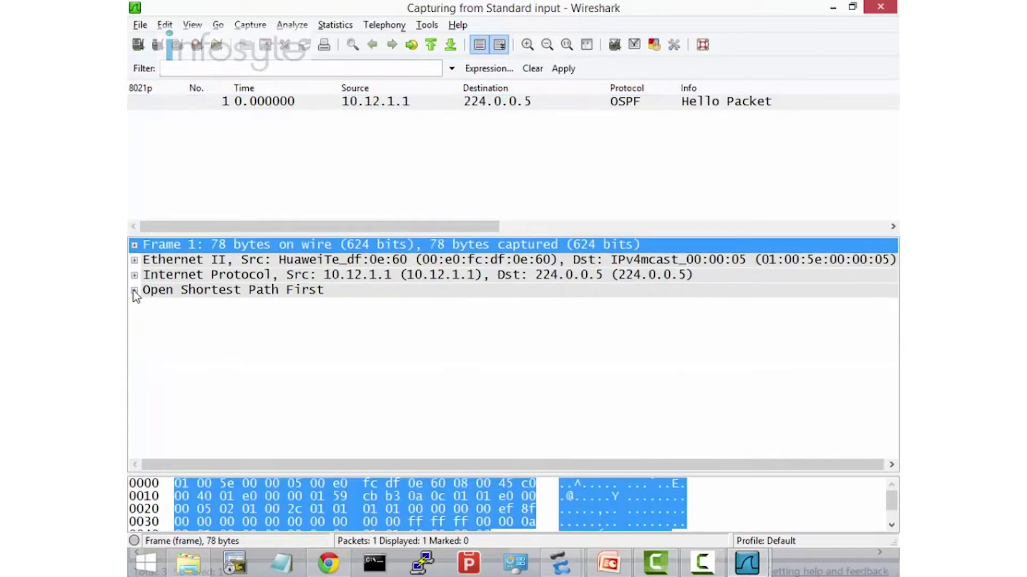
left_click(134, 290)
left_click(147, 320)
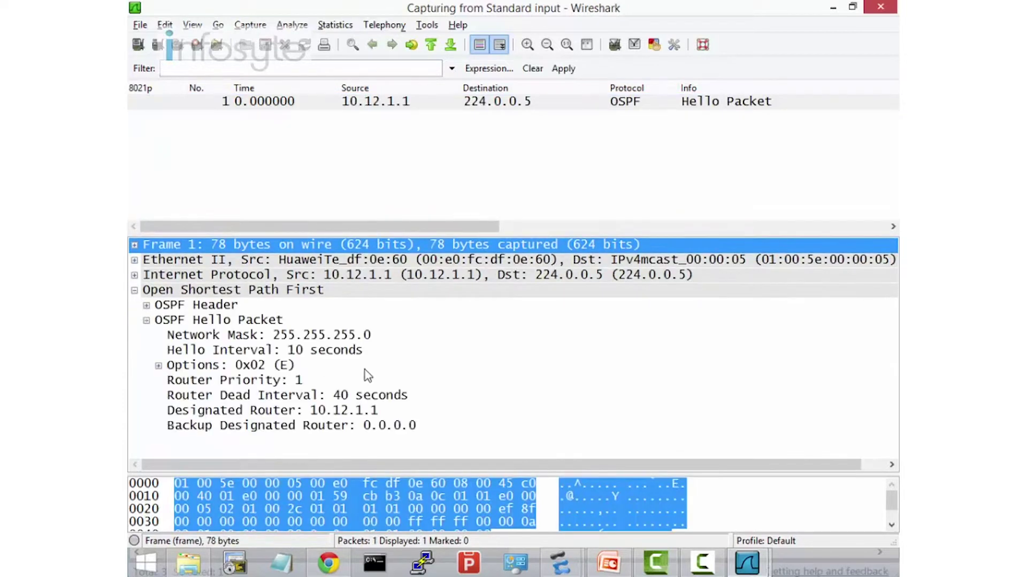
left_click(146, 305)
Examine the Hello packet's source router, area ID, authentication type, network mask and hello interval.
scroll(367, 347, "down", 1)
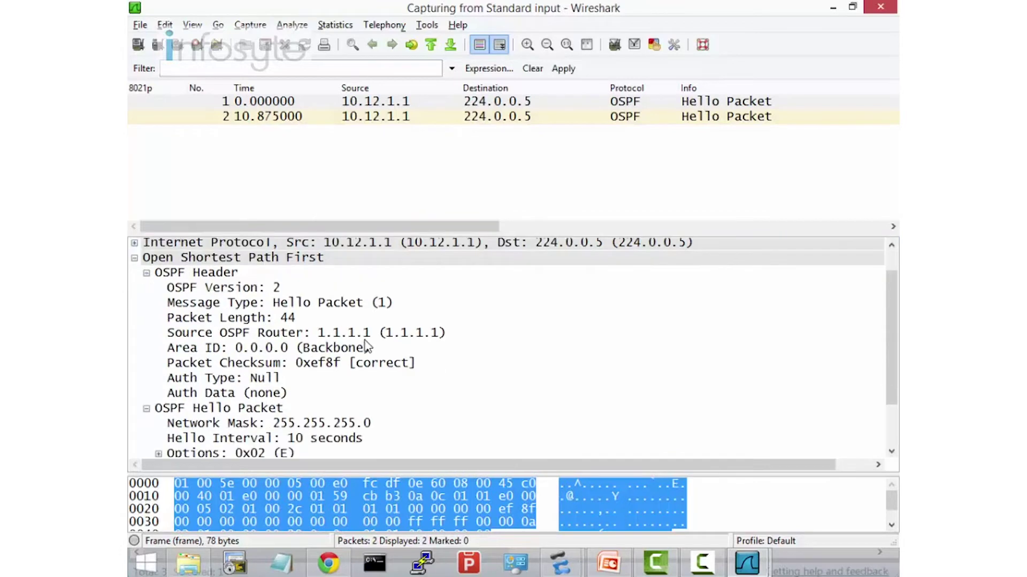
scroll(338, 334, "down", 1)
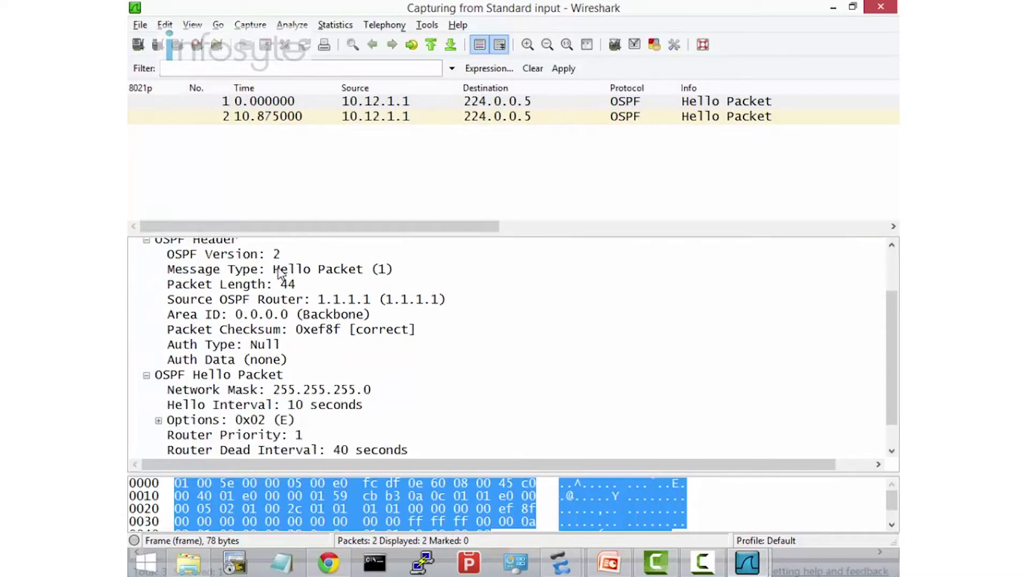
left_click(290, 302)
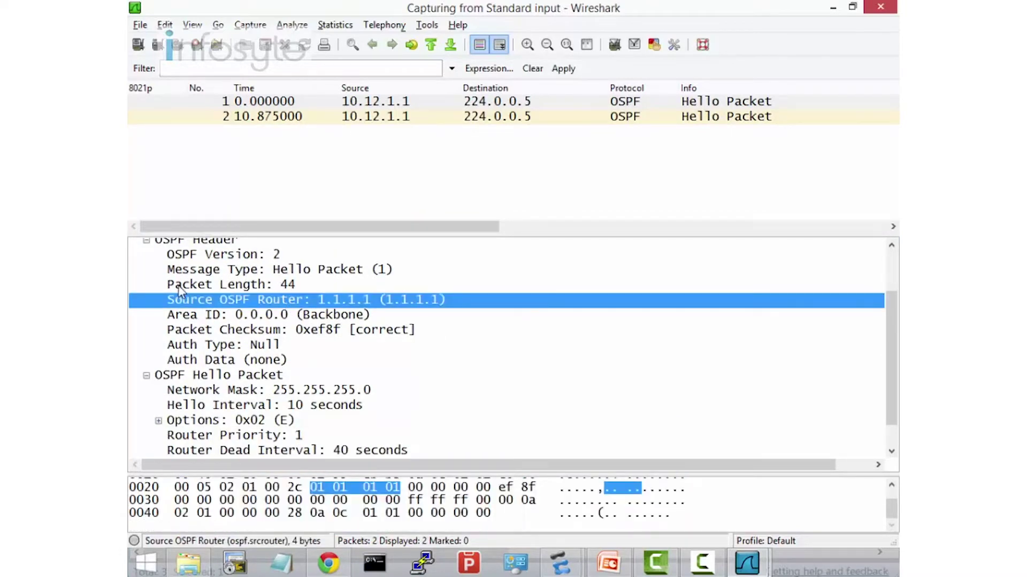
left_click(237, 320)
left_click(215, 347)
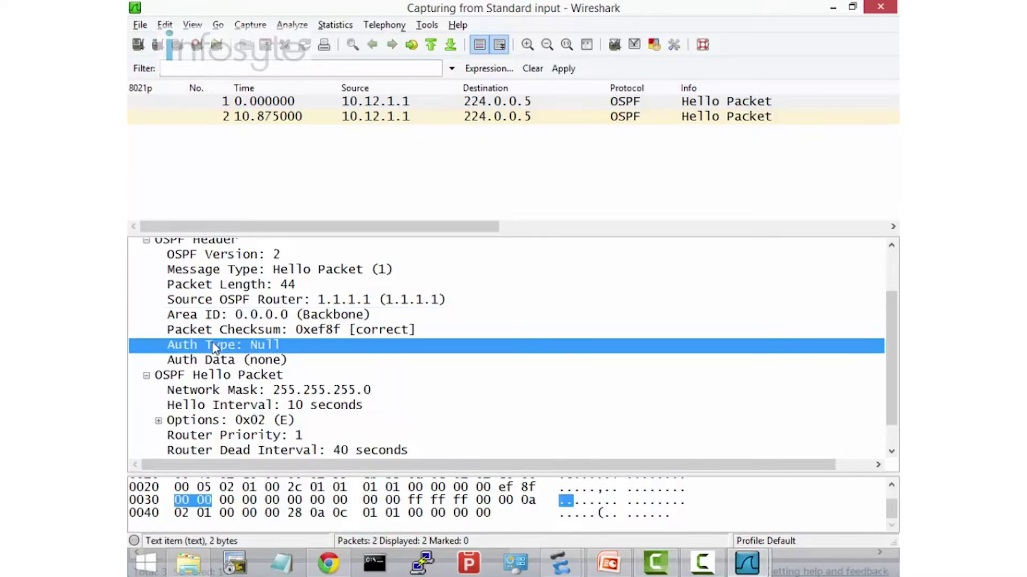
scroll(386, 378, "down", 1)
left_click(261, 356)
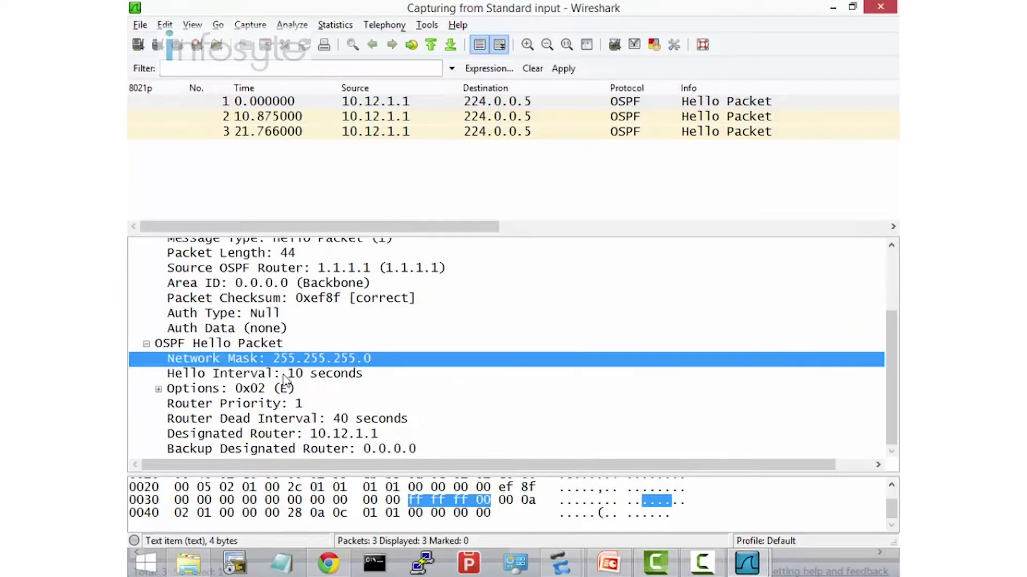
left_click(180, 376)
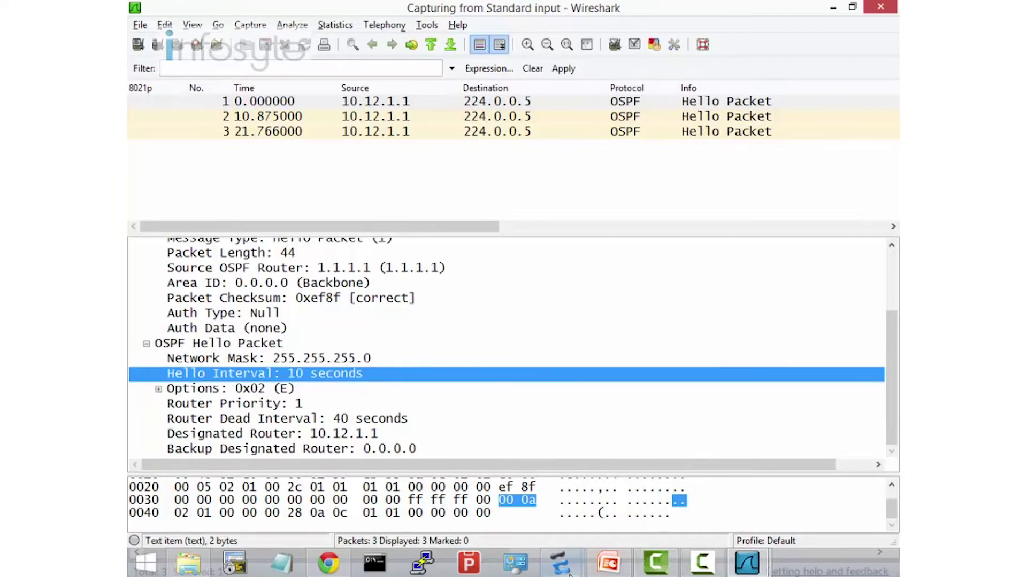
Switch to AR2's console in eNSP, enter system view and open area 0 of the OSPF process.
left_click(560, 562)
left_click(595, 484)
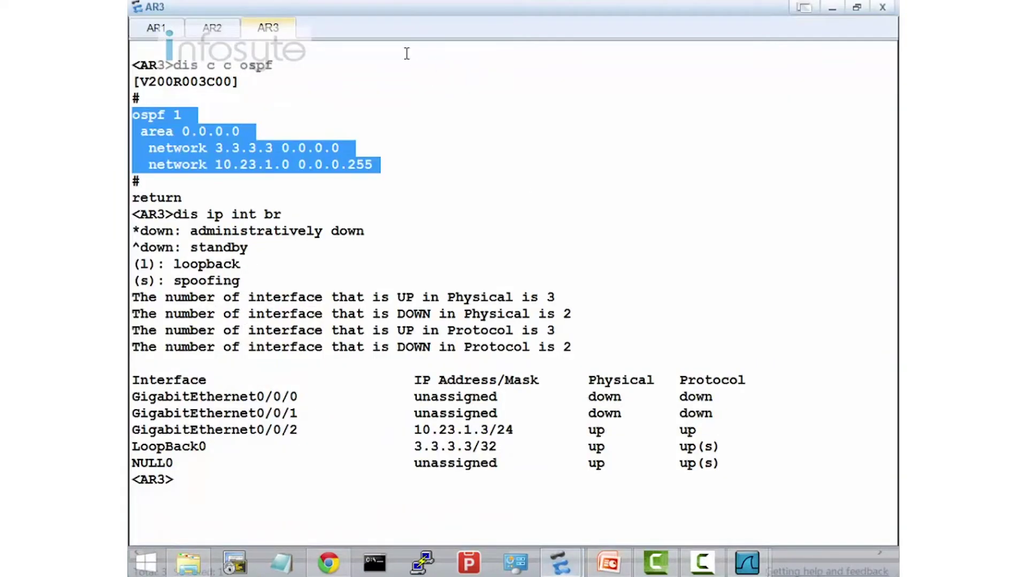
left_click(212, 27)
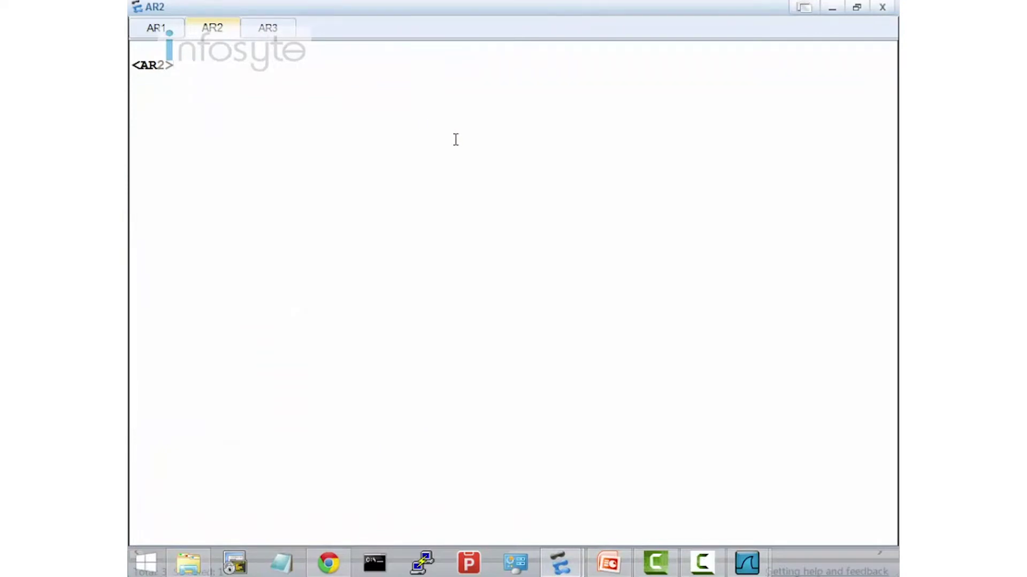
type("sys")
key("Return")
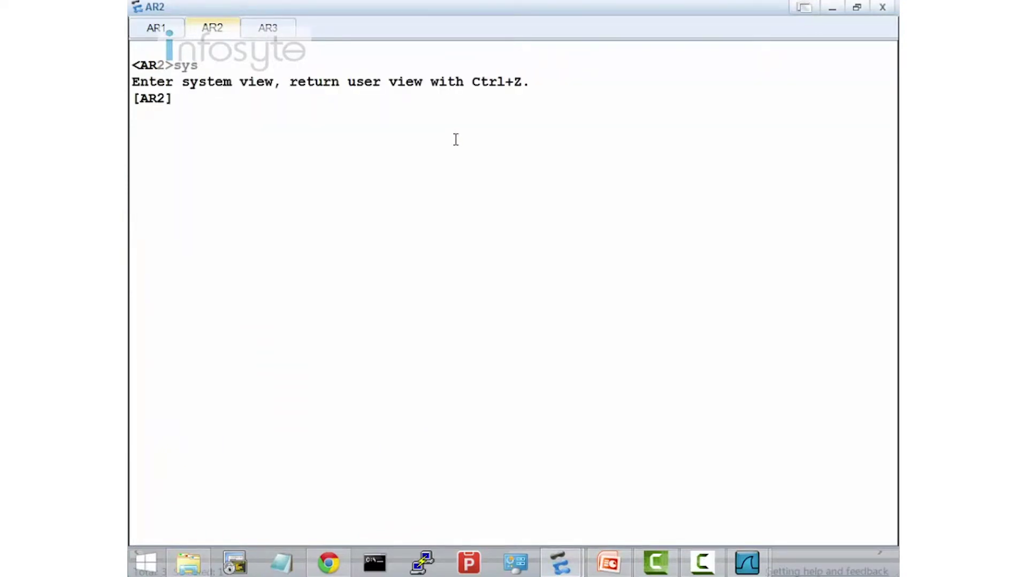
type("ospf")
key("Return")
type("area 0")
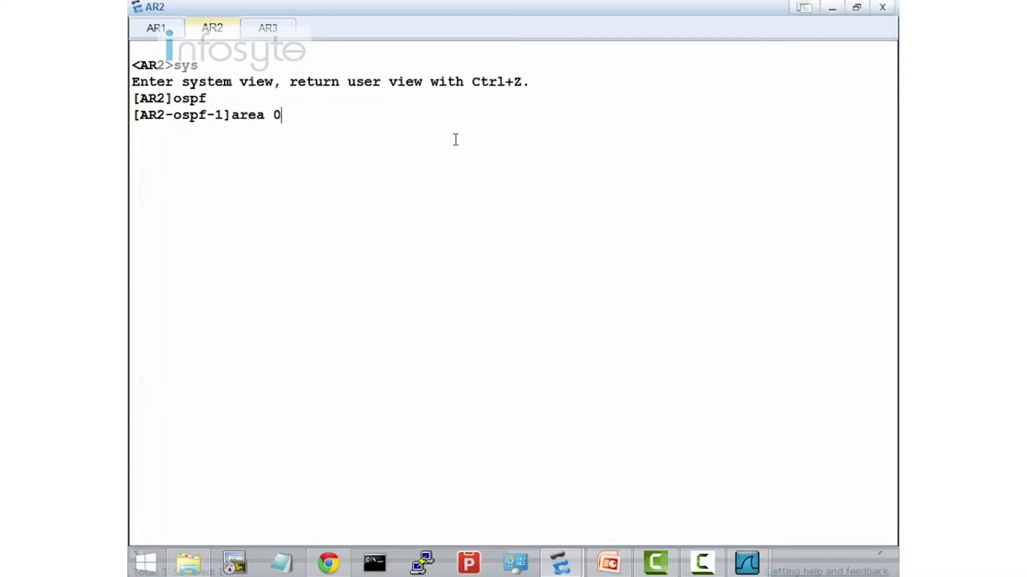
key("Return")
Advertise networks 2.2.2.2 0.0.0.0 and 10.12.1.0 0.0.0.255 in OSPF area 0 on AR2.
type("networlk")
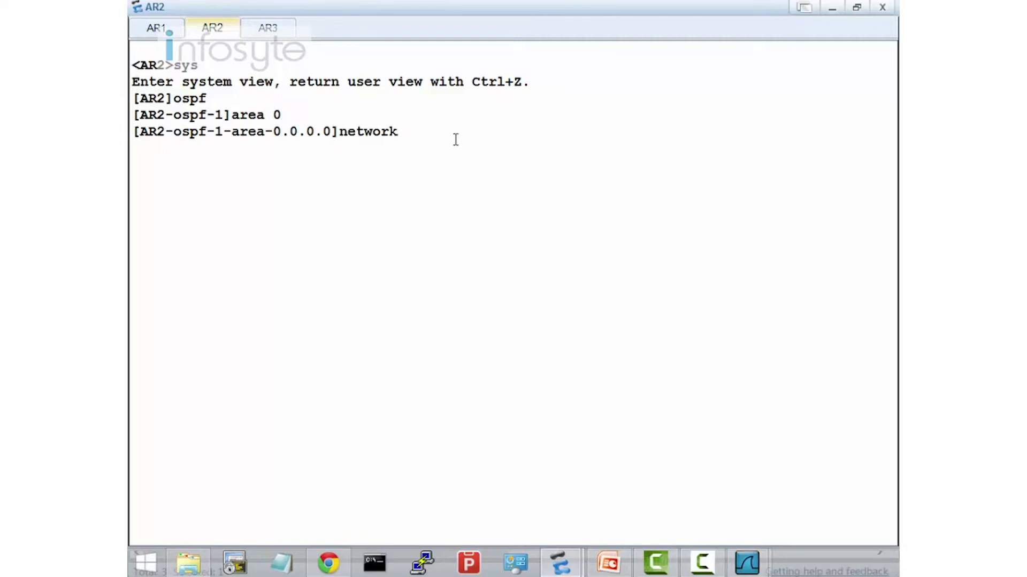
type(" 2.2.2.2. 0.0.0.0")
key("Return")
type("network 1")
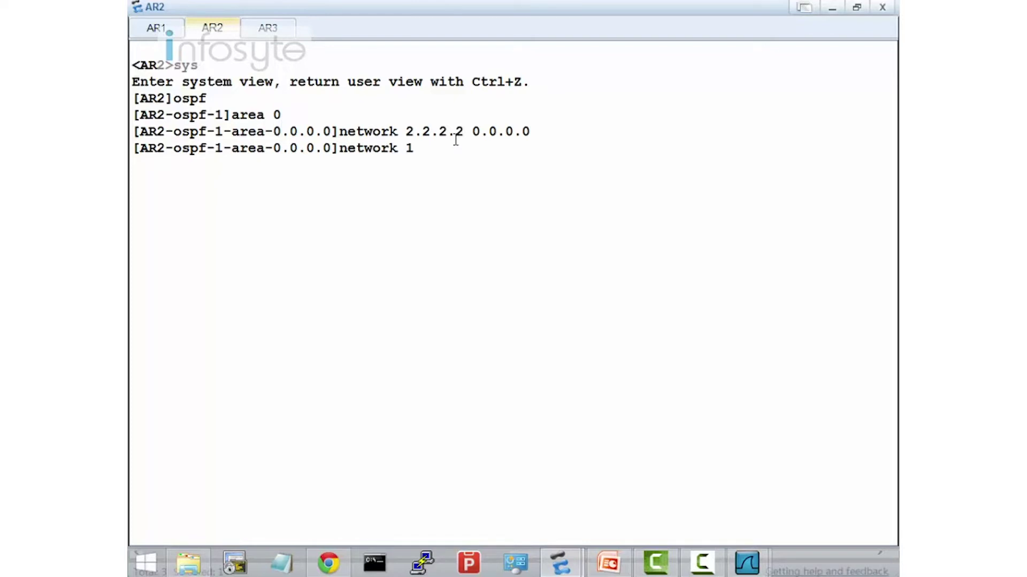
type("0.12.1.0 0.0.0.255")
key("Return")
Open OSPF area 1 on AR2, advertise network 10.23.1.0 0.0.0.255 in it and leave the area view.
type("area-0.0.0.0]area")
type(" 1")
key("Return")
type("network")
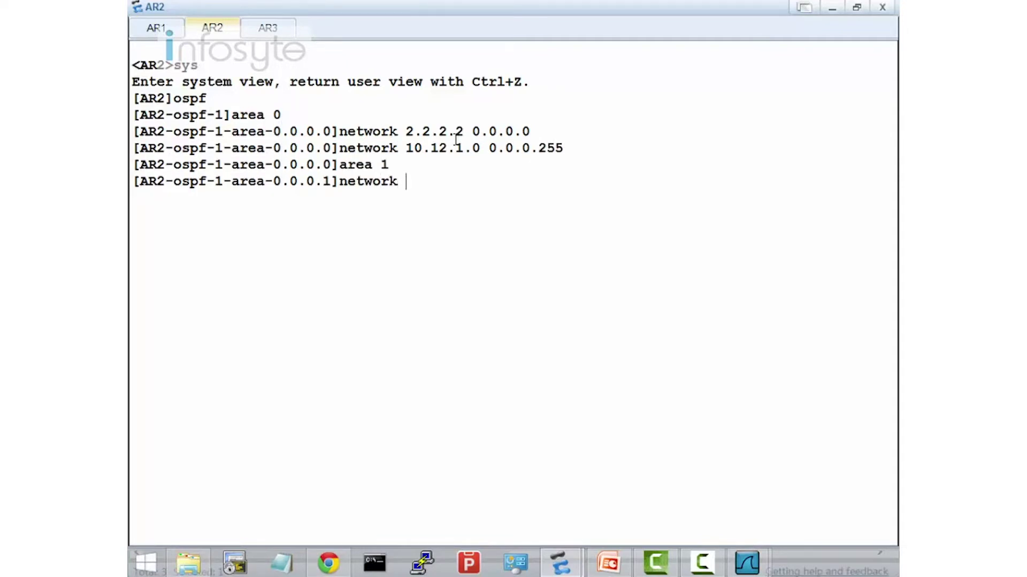
type(" 10.23.1.0 0.0.0.255")
key("Return")
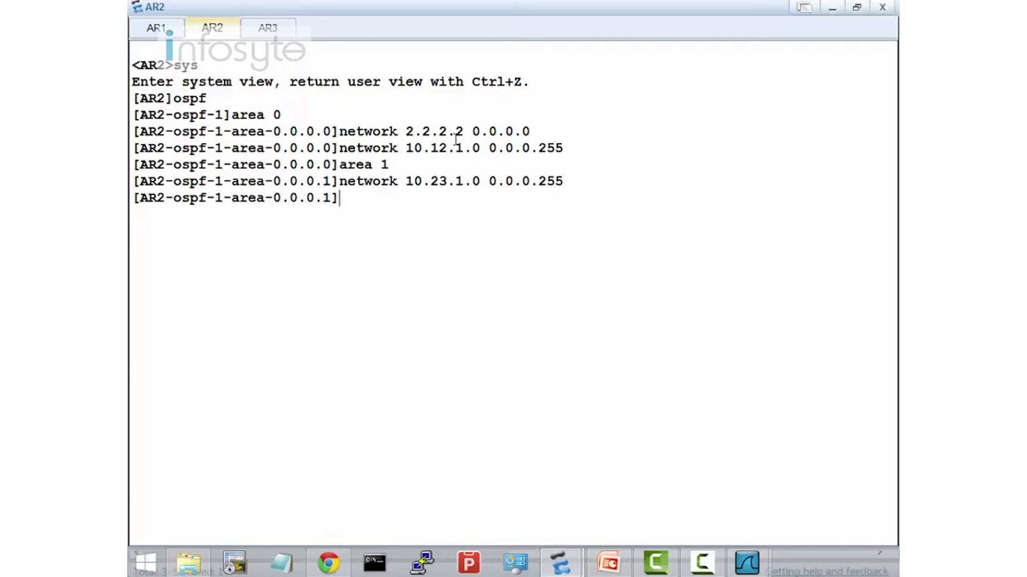
type("q")
key("Return")
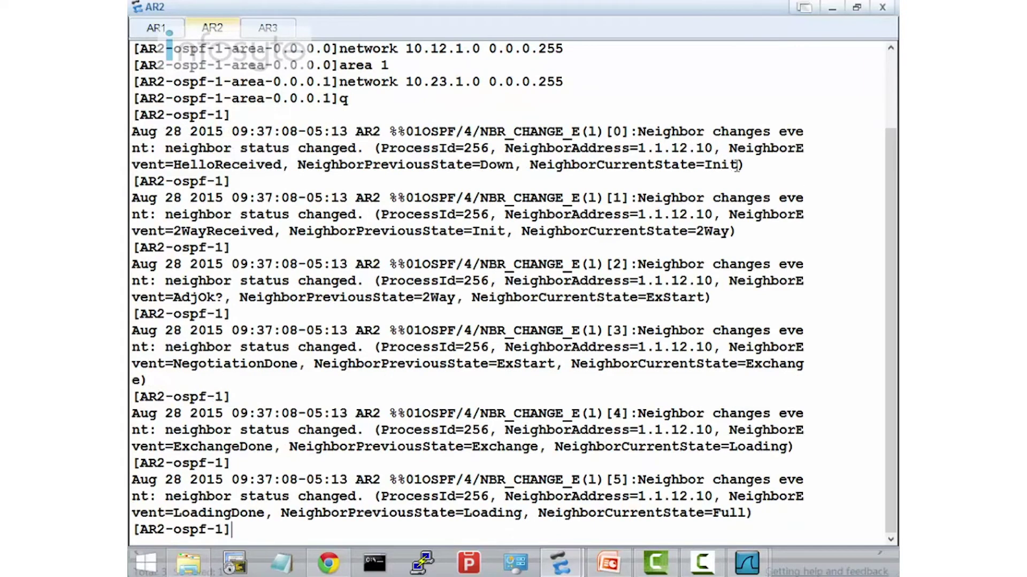
Examine the OSPF neighbor state after each logged change event on AR2, from the first event to the last.
double_click(707, 166)
left_click_drag(728, 235, 688, 234)
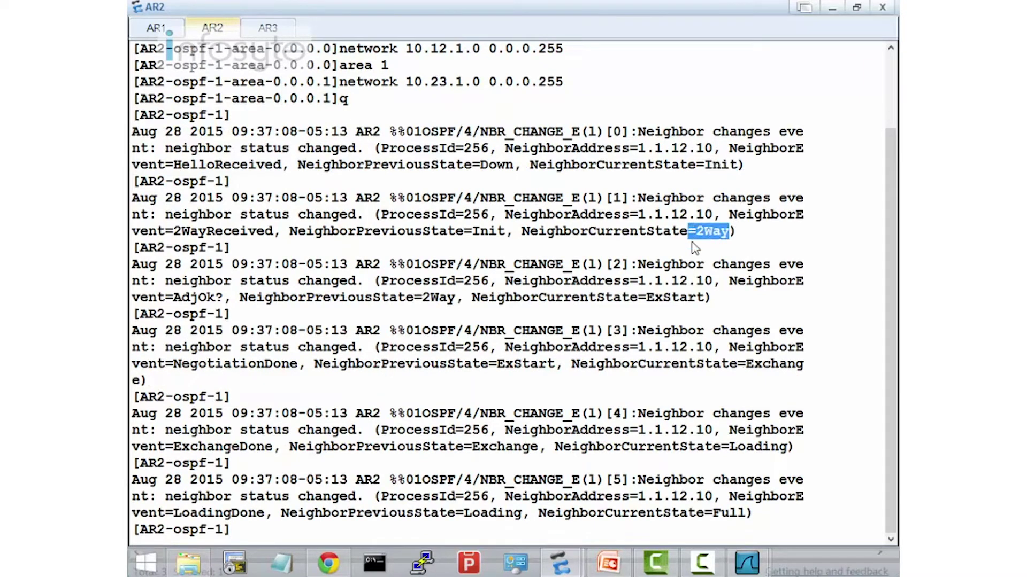
left_click_drag(701, 299, 638, 298)
left_click_drag(811, 370, 740, 365)
left_click_drag(795, 446, 711, 434)
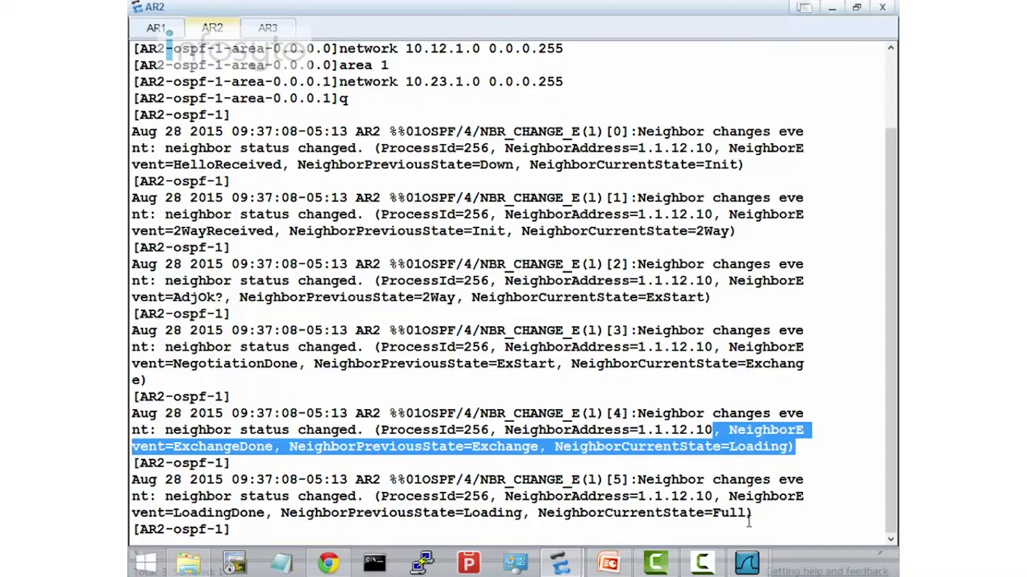
left_click_drag(747, 515, 713, 514)
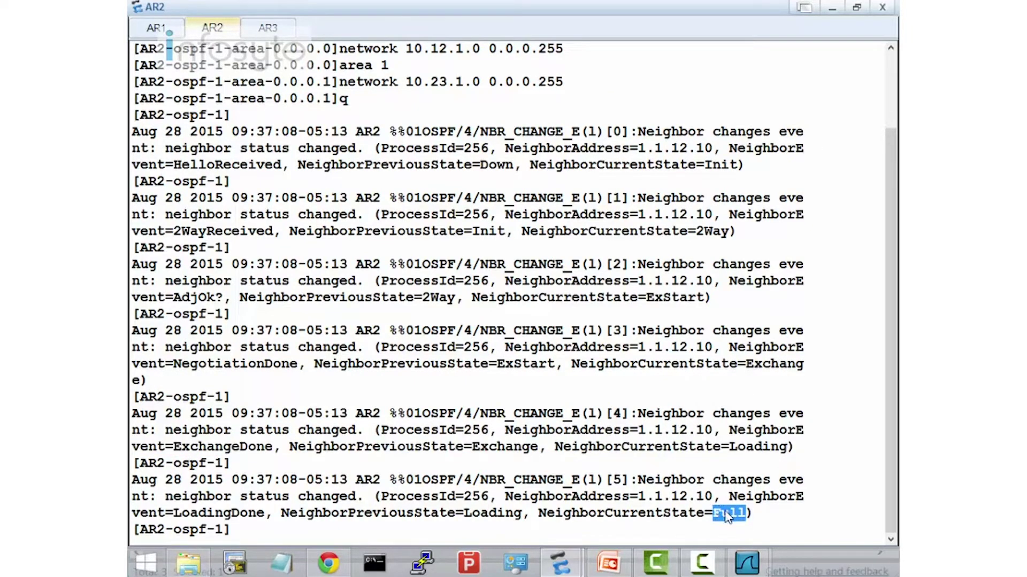
Switch to the Wireshark capture of the 10.12.1.0 link, enlarge the packet list and select the first DB Description packet.
mouse_move(747, 564)
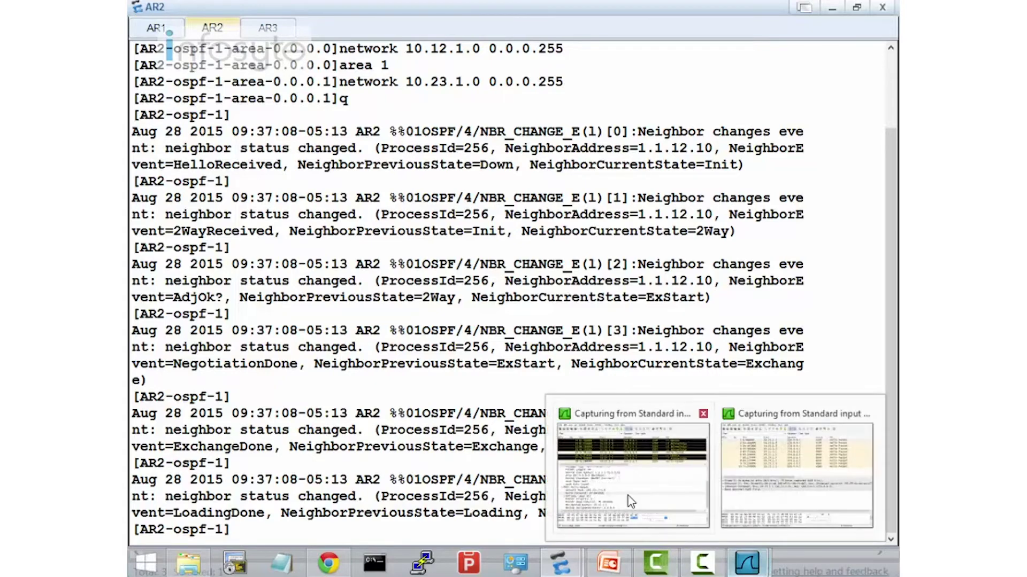
left_click(647, 460)
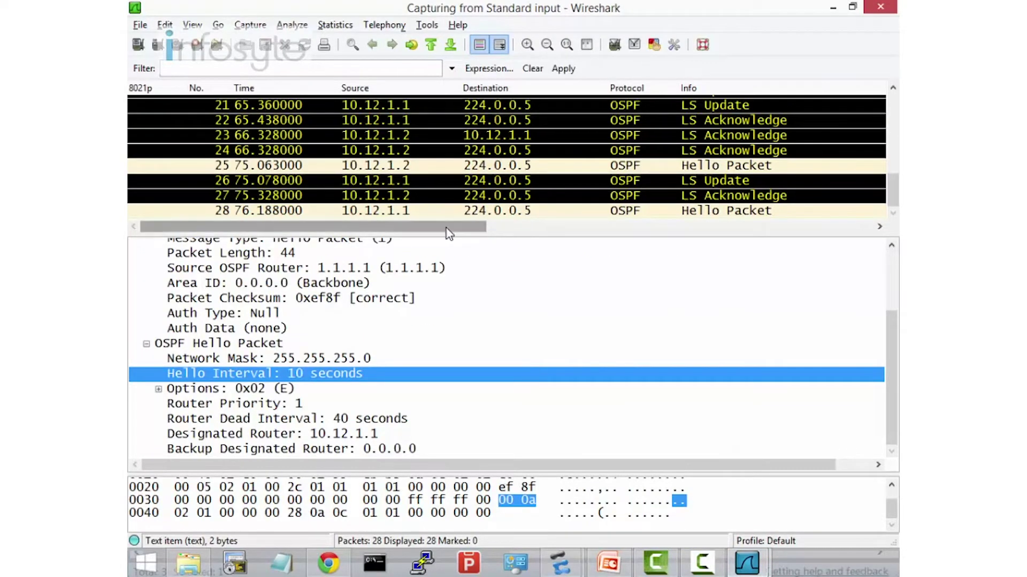
left_click_drag(448, 234, 453, 355)
scroll(506, 268, "up", 3)
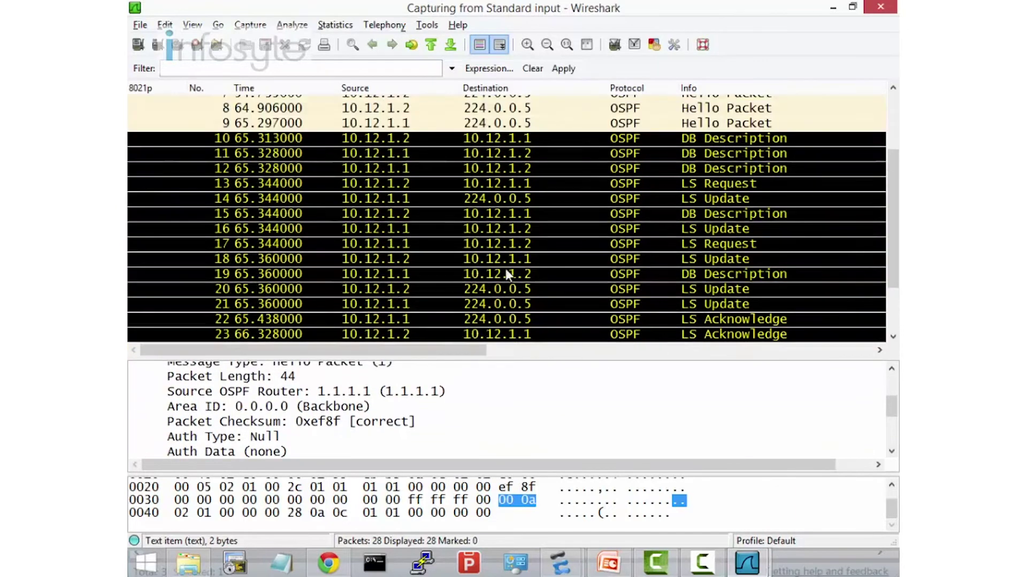
left_click(620, 162)
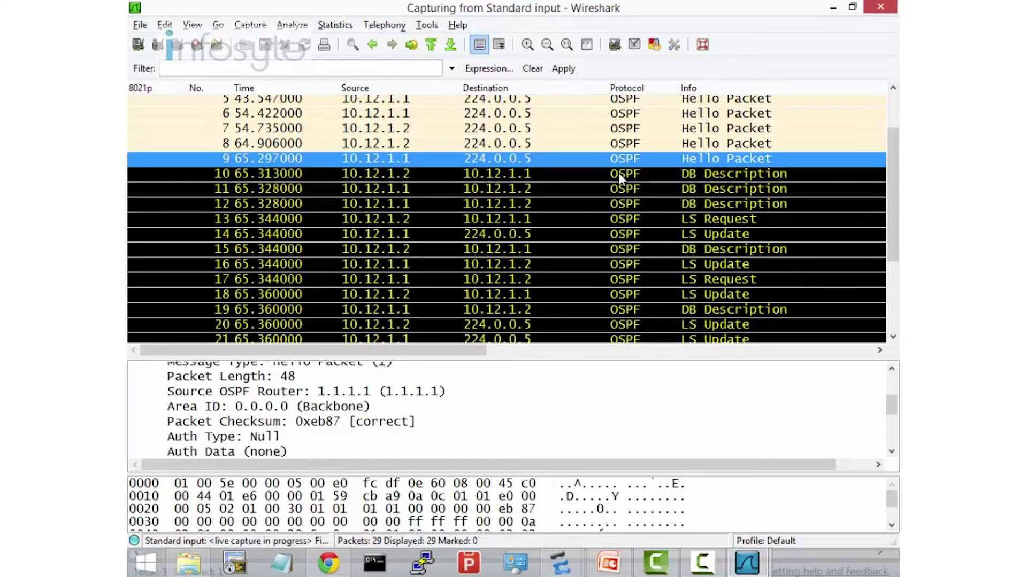
left_click(618, 172)
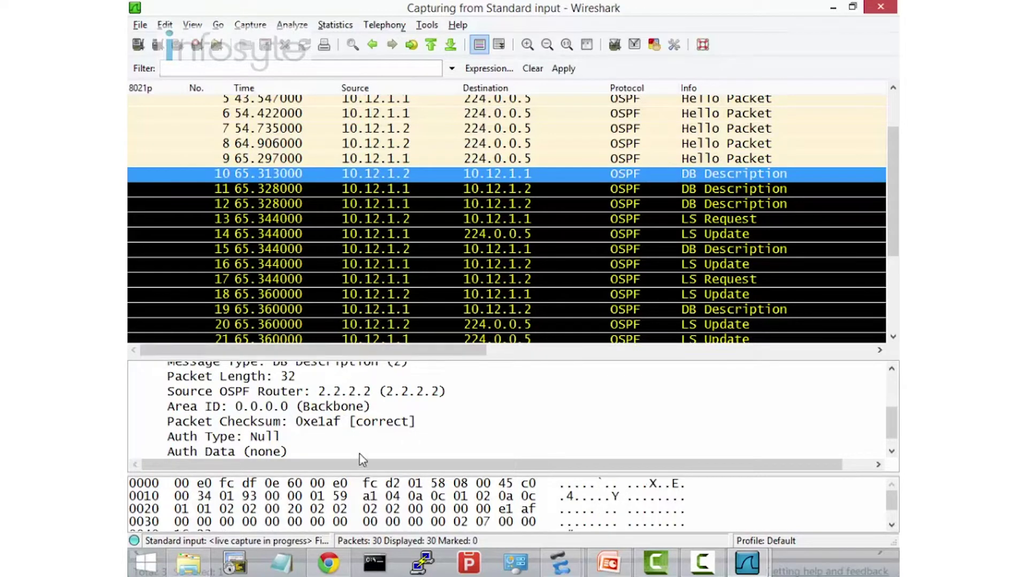
Enlarge the packet details, collapse the OSPF header and expand the DB Description section with its flags.
left_click_drag(382, 357, 377, 299)
scroll(267, 375, "up", 2)
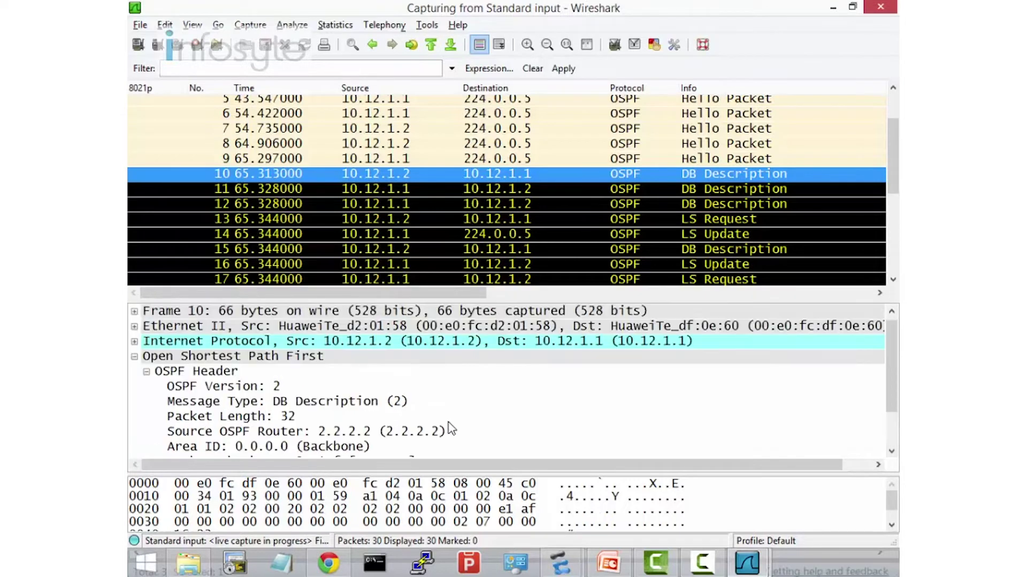
left_click(146, 371)
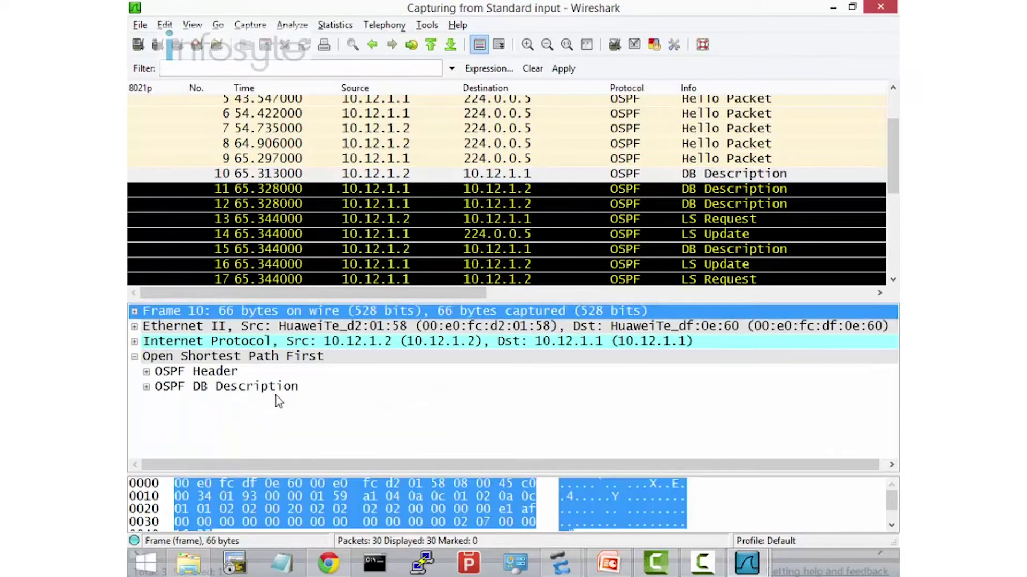
left_click(146, 387)
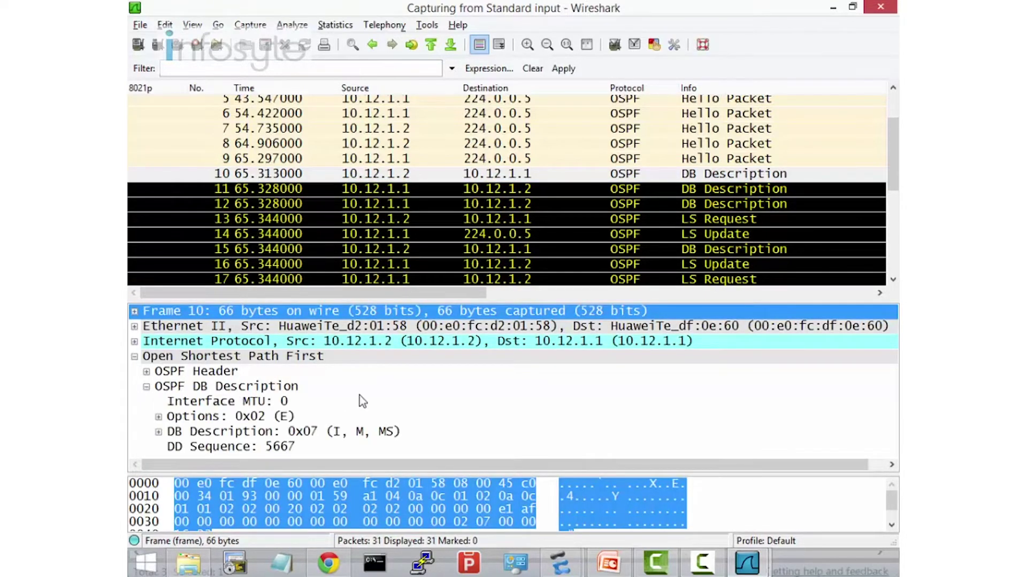
left_click(158, 432)
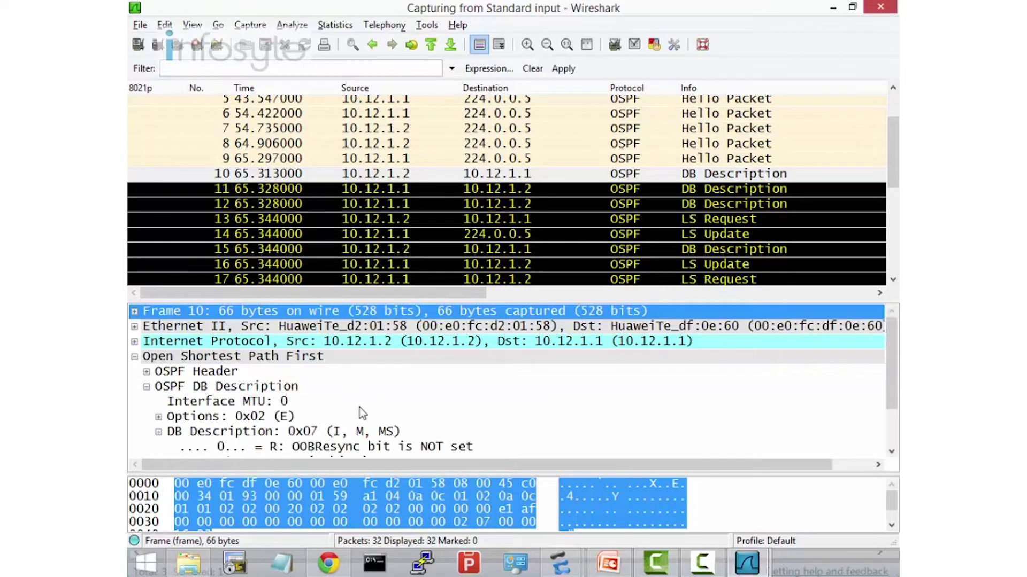
Examine the Init, More and Master/Slave bits of the first DB Description packet.
scroll(362, 414, "down", 2)
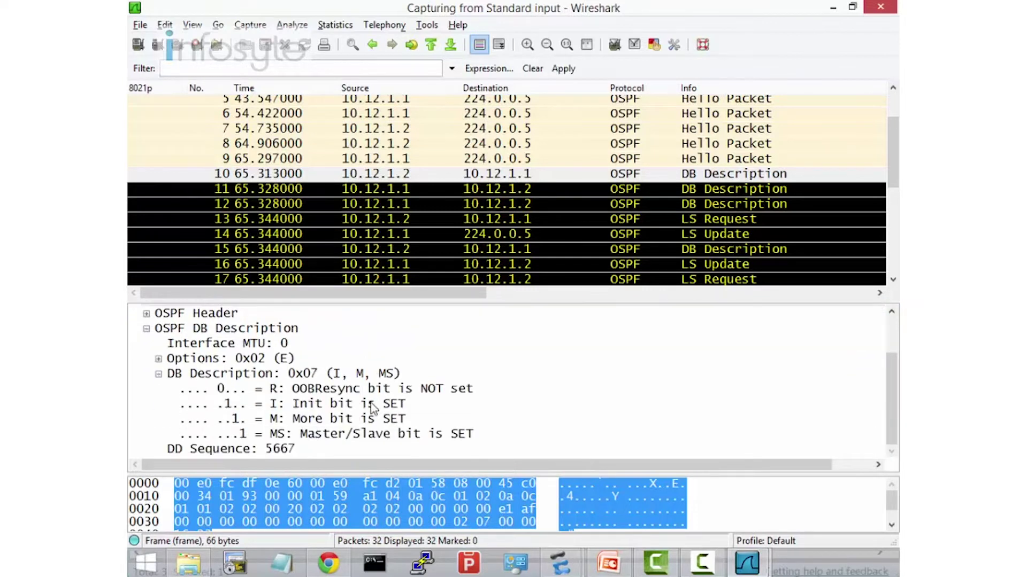
left_click(293, 408)
left_click(313, 420)
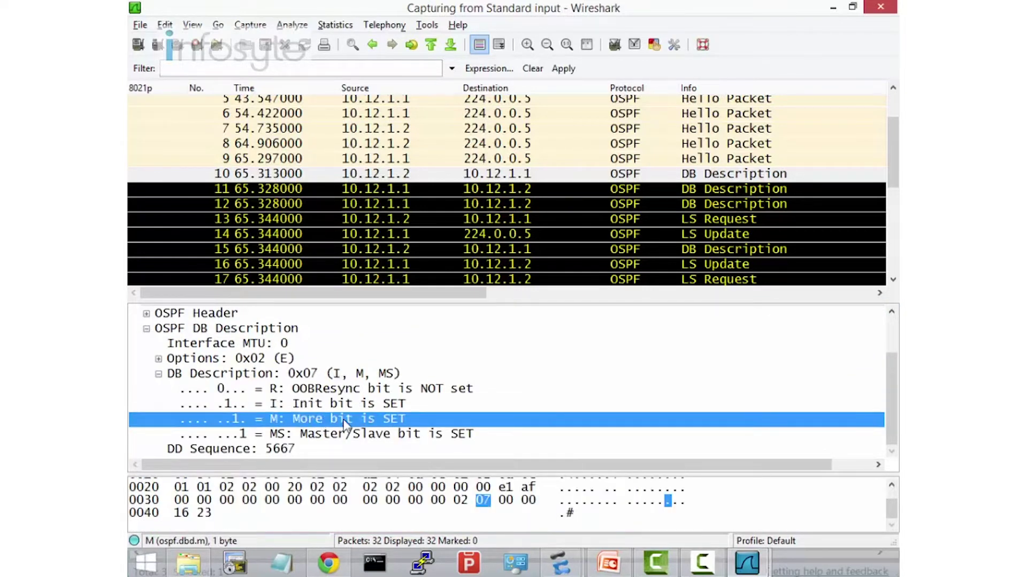
left_click(333, 435)
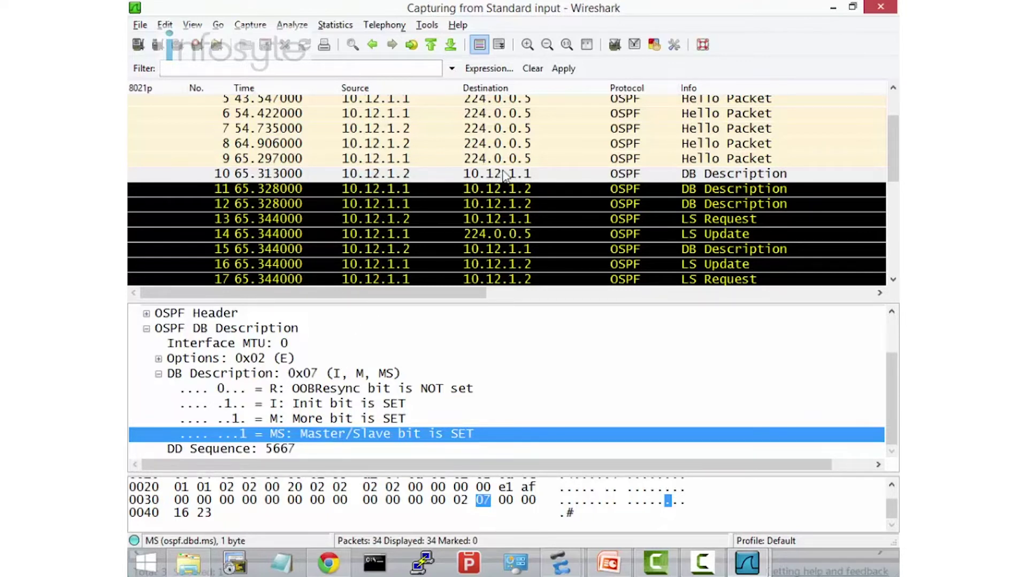
Compare the DD sequence numbers of DB Description packets 10 and 11 and check packet 10's Master/Slave bit.
left_click(383, 190)
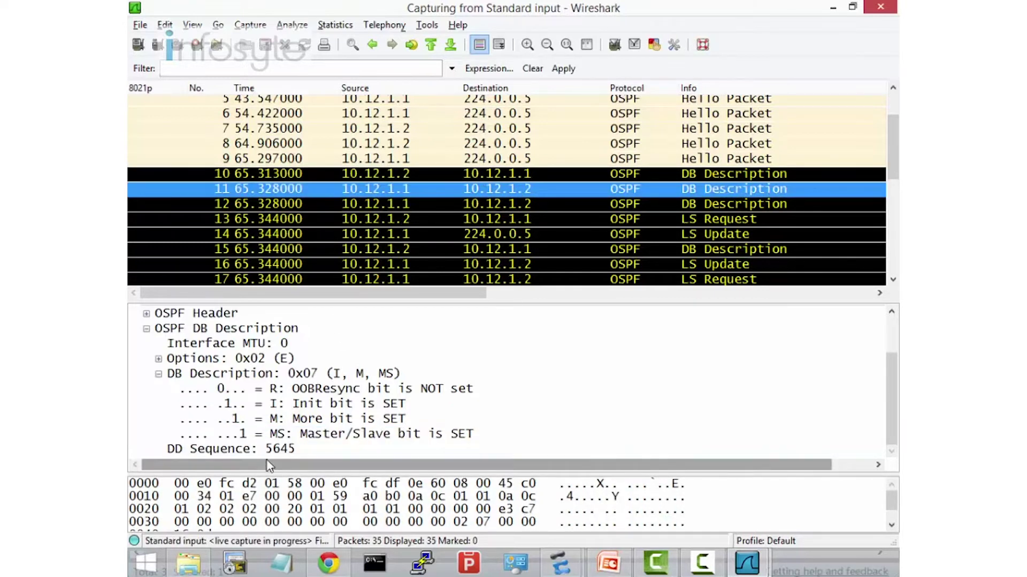
left_click(280, 452)
left_click(416, 174)
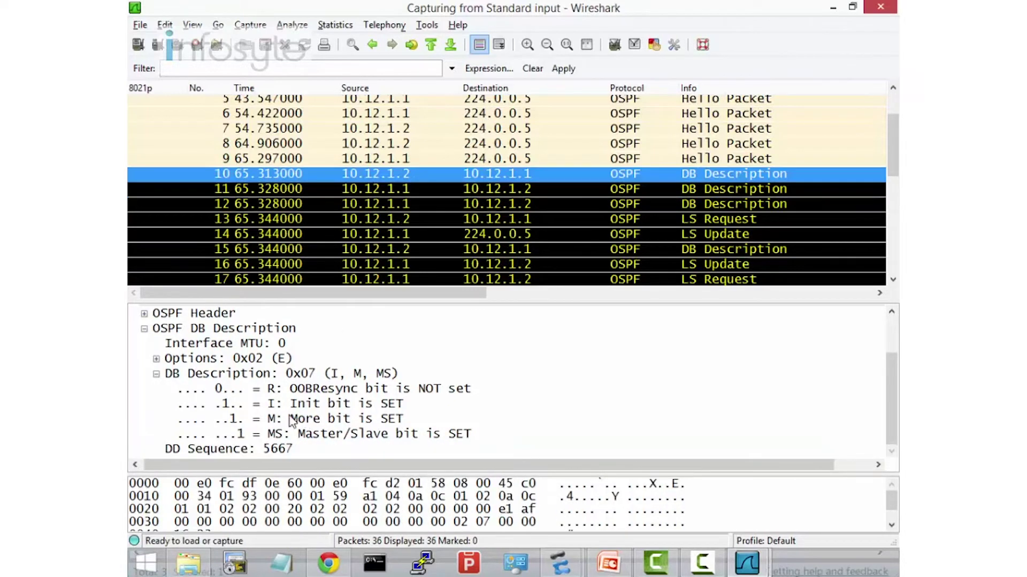
left_click(411, 188)
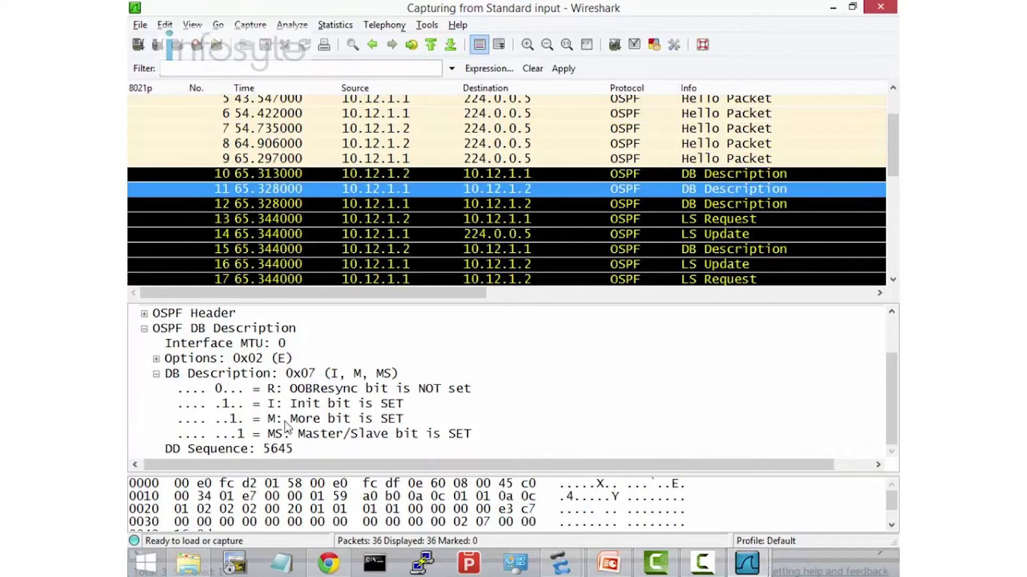
left_click(415, 174)
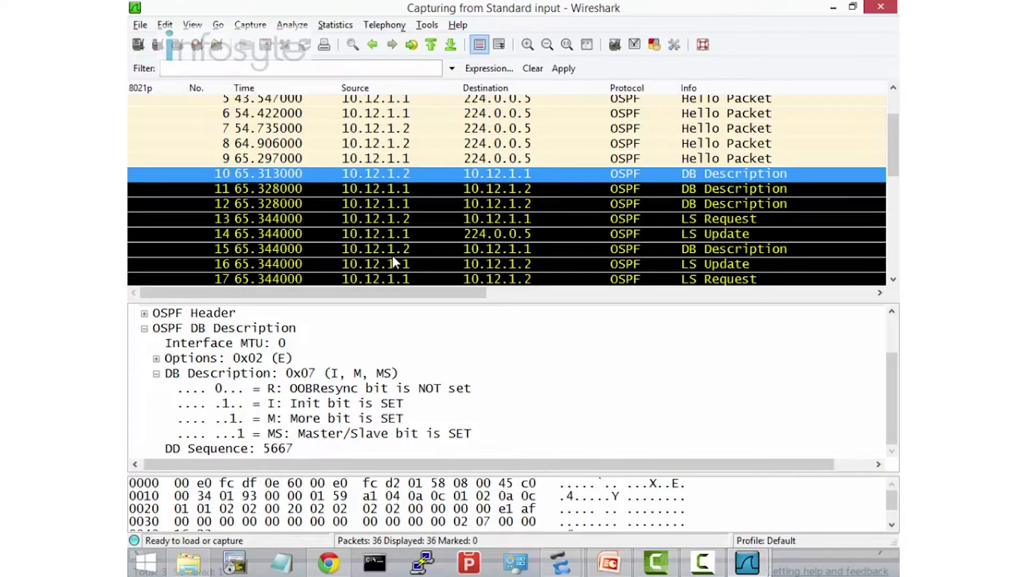
left_click(304, 435)
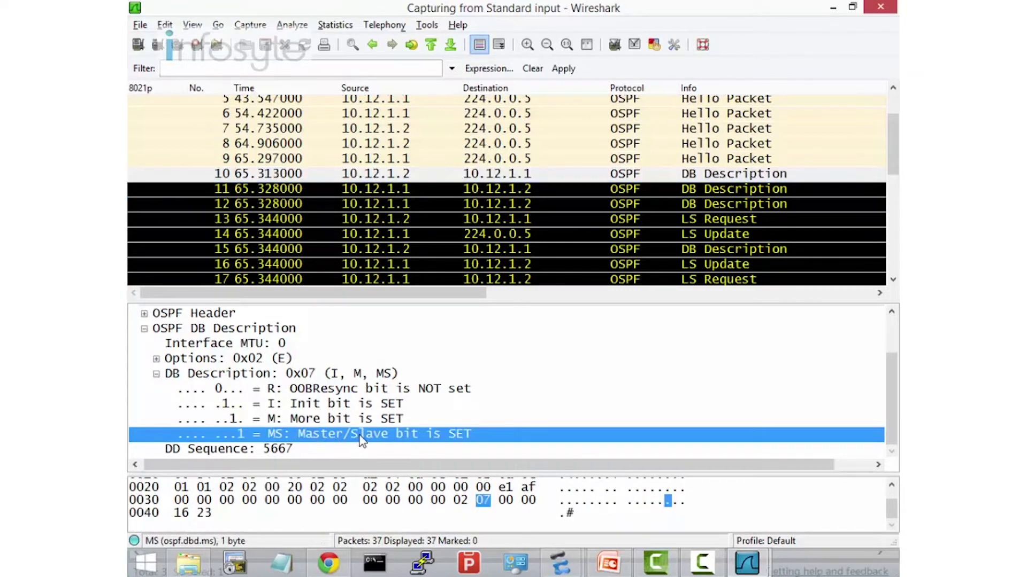
Compare DB Description packet 12's flags and DD sequence number with those of packets 10 and 11.
left_click(430, 206)
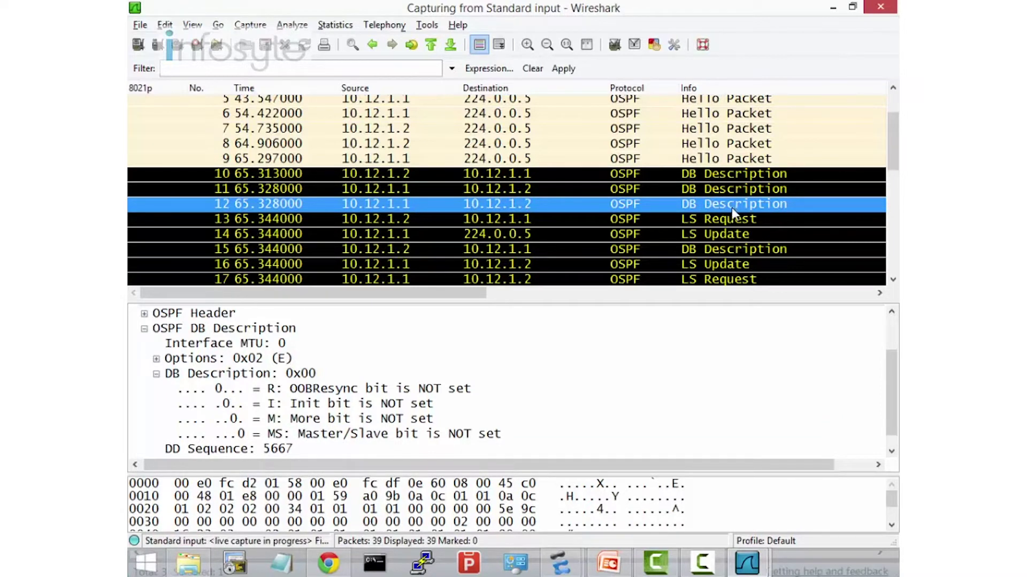
left_click(269, 450)
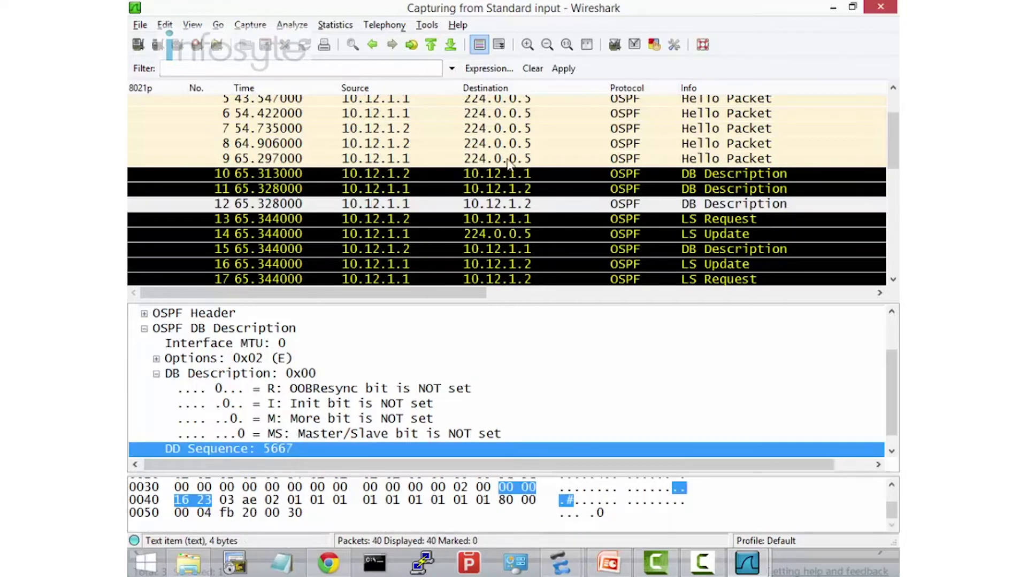
left_click(490, 173)
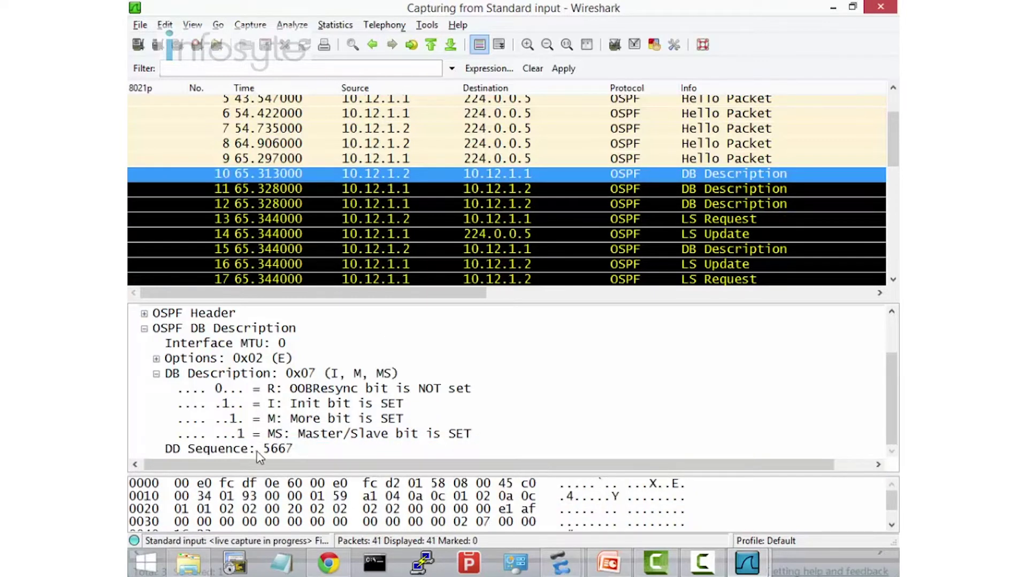
left_click(371, 203)
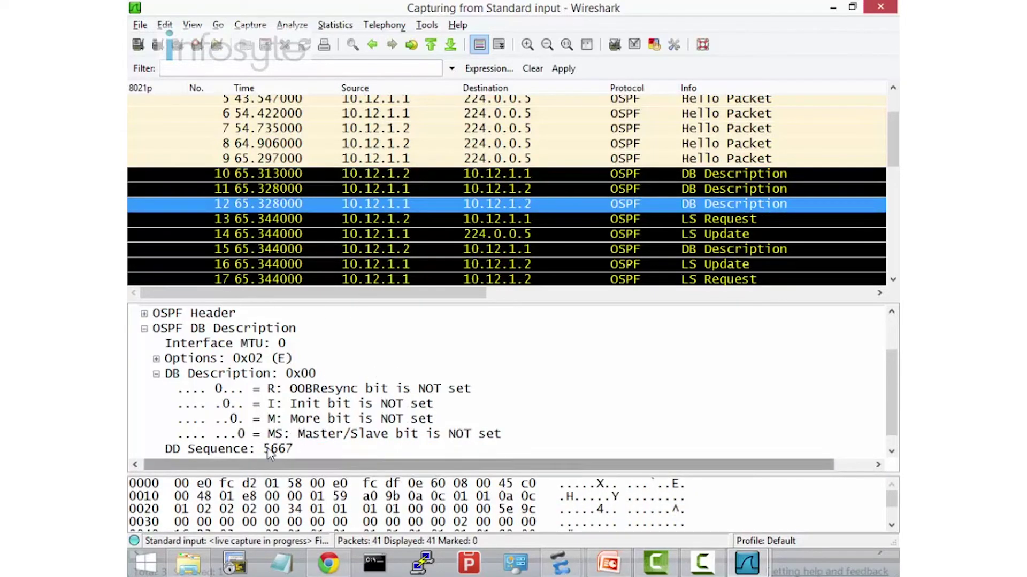
left_click(390, 187)
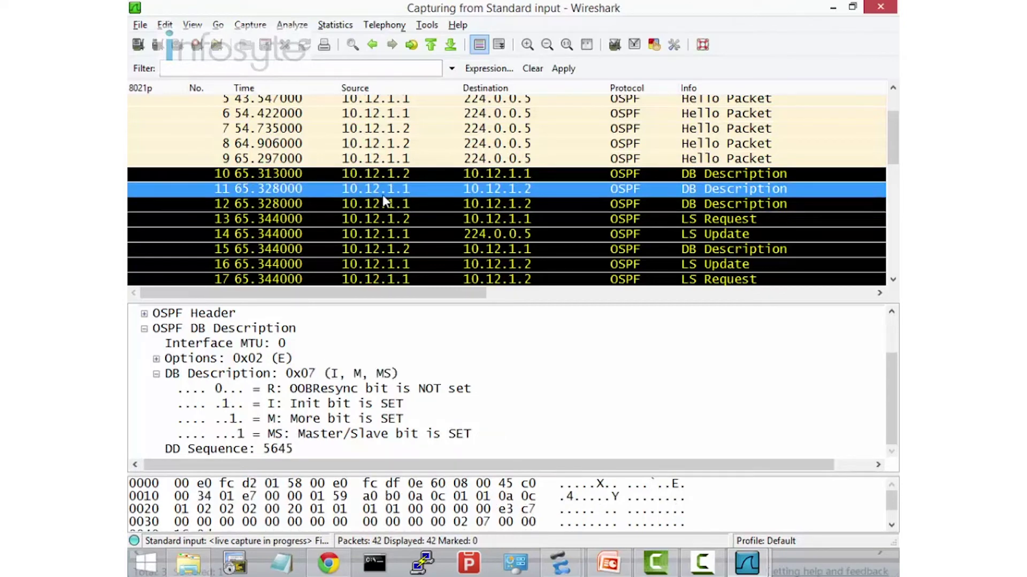
left_click(380, 219)
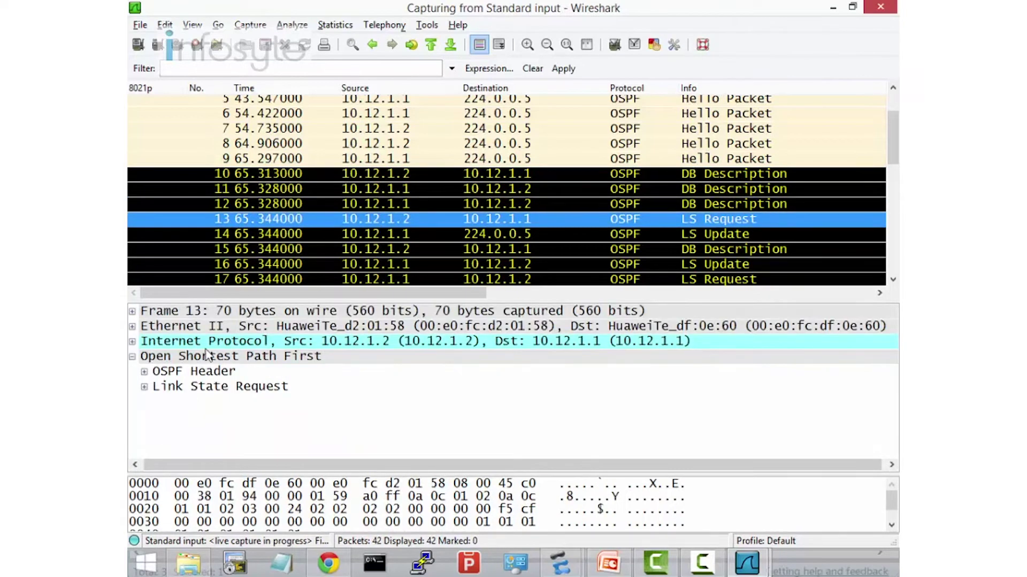
left_click(410, 205)
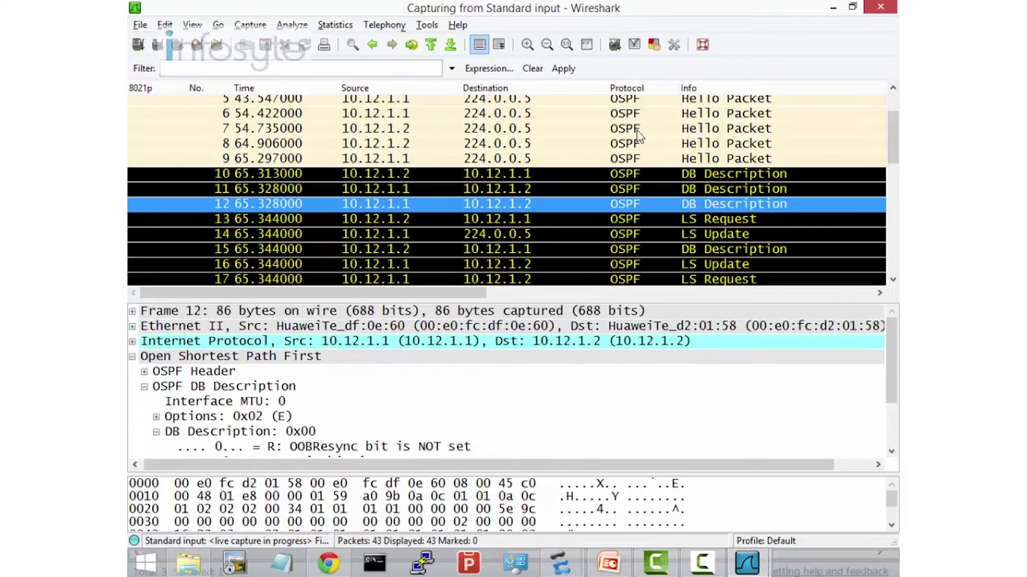
Switch to AR2's console in eNSP, return to system view, display the OSPF peers and check the neighbor's mode.
key("alt+Tab")
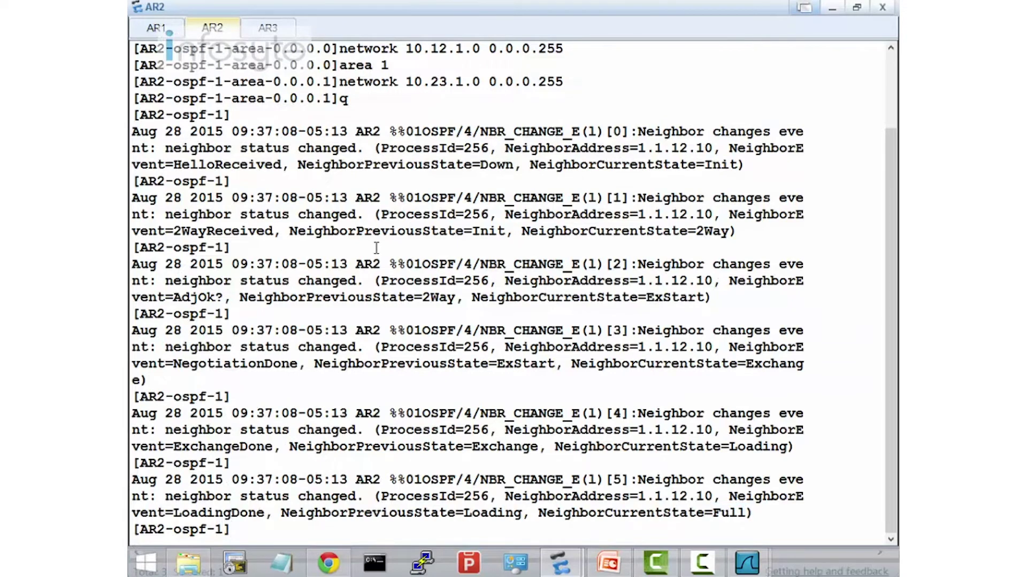
key("Return")
type("q")
key("Return")
type("dis ospf peer")
key("Return")
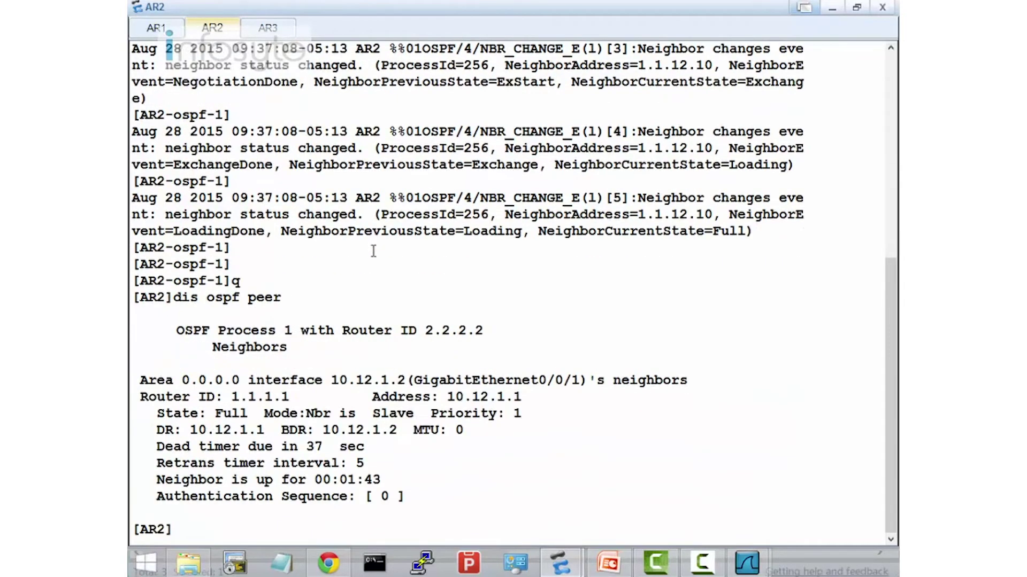
left_click_drag(265, 413, 299, 413)
left_click_drag(231, 397, 416, 413)
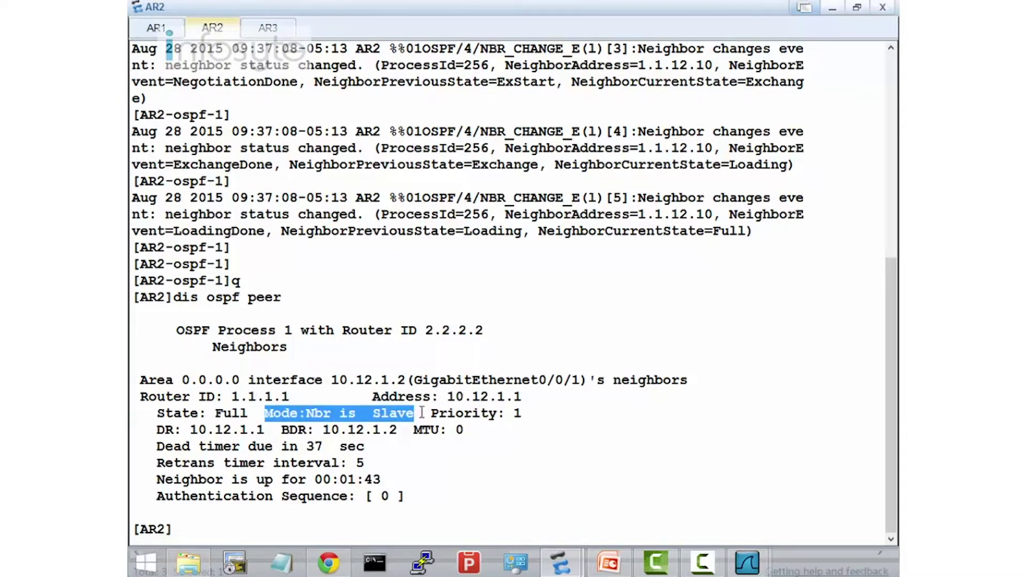
Display the OSPF peers on AR1 and check the neighbor's mode and router ID.
left_click(157, 29)
key("Return")
type("dis ospf peer")
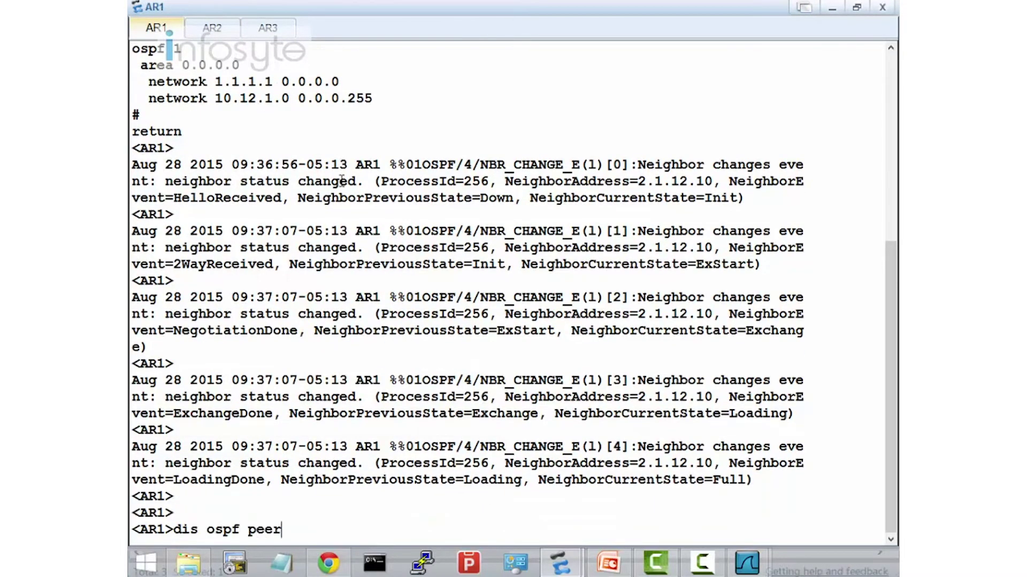
key("Return")
left_click_drag(306, 413, 422, 414)
left_click_drag(231, 397, 292, 396)
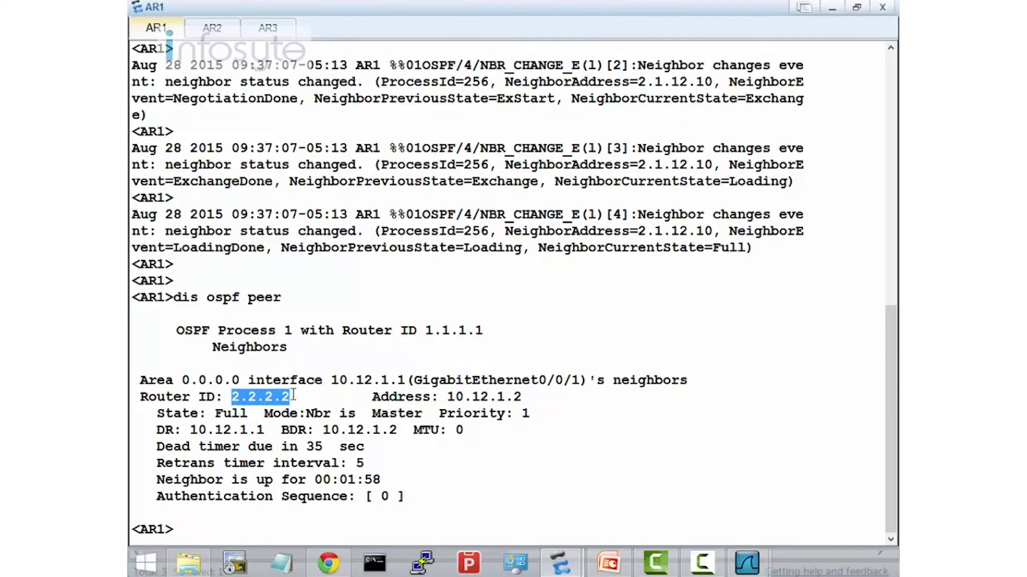
Switch to the AR1–AR2 capture in Wireshark, open its flow graph and trace the first three DB Description packets between 10.12.1.1 and 10.12.1.2.
left_click(747, 562)
left_click(651, 472)
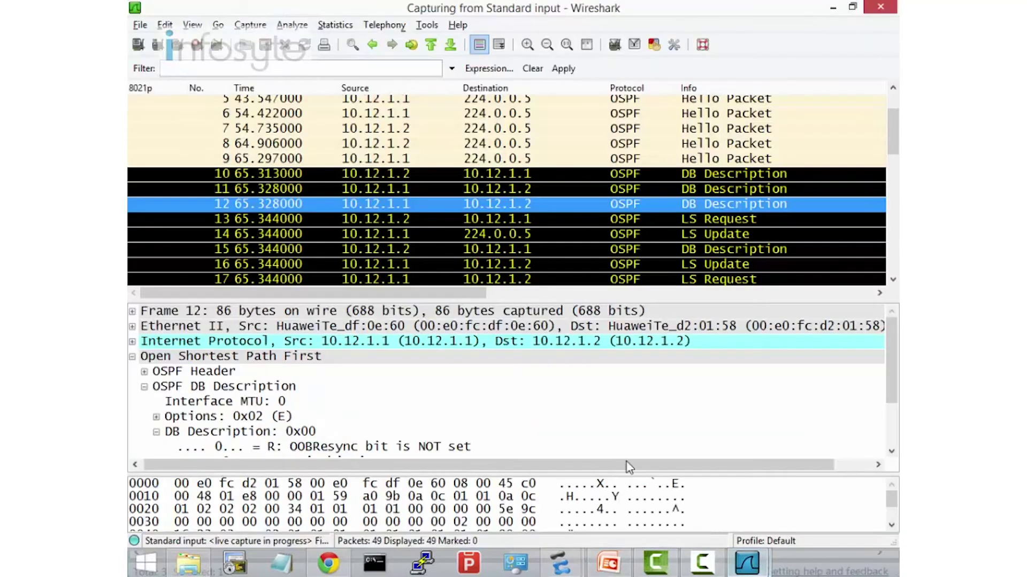
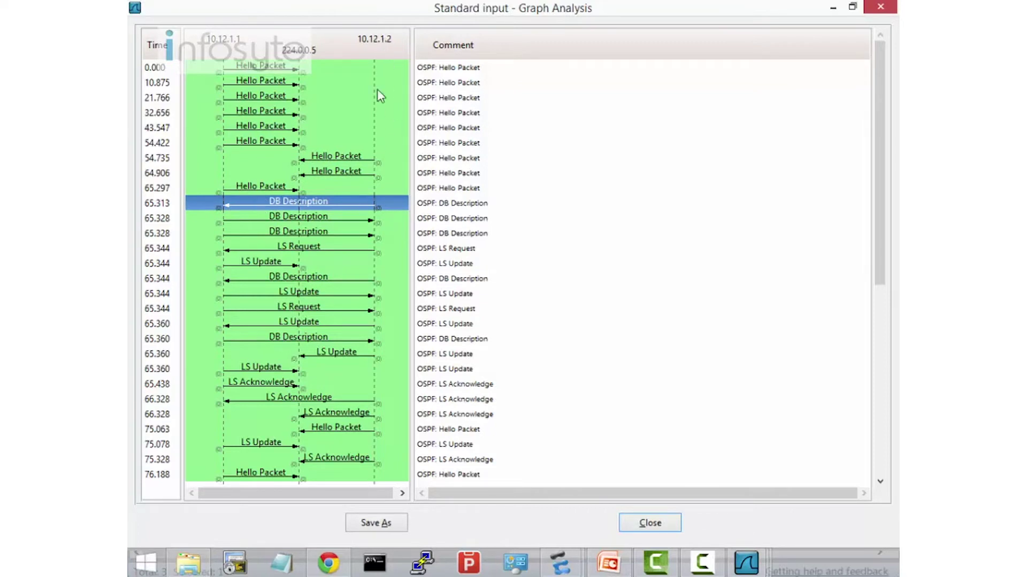
left_click(282, 219)
left_click(286, 202)
left_click(284, 217)
left_click(286, 204)
left_click(289, 216)
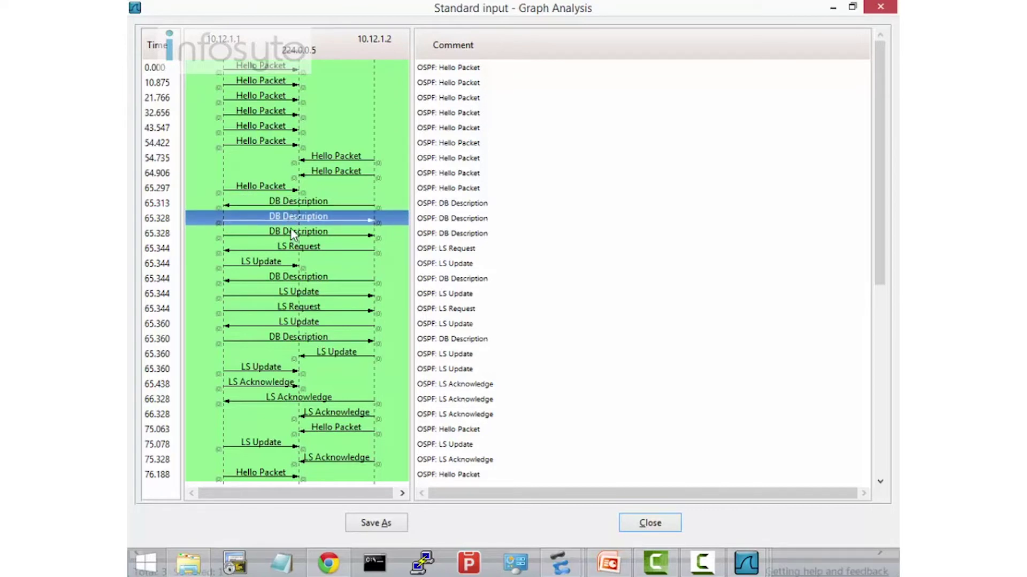
left_click(290, 231)
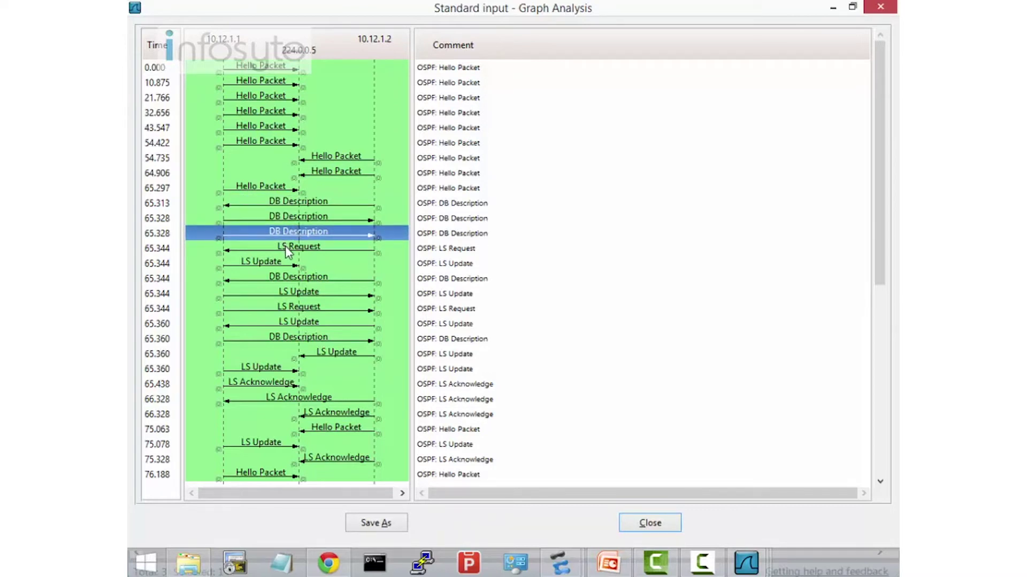
Trace the LS Request, LS Update and DB Description packets at 65.344 in the flow graph.
left_click(284, 246)
left_click(281, 261)
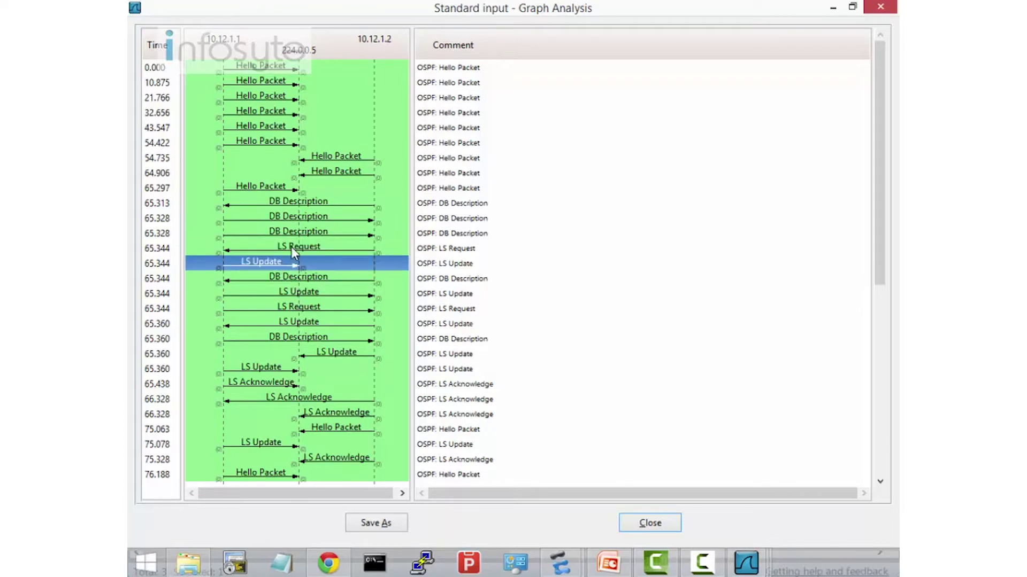
left_click(292, 246)
left_click(278, 260)
left_click(301, 278)
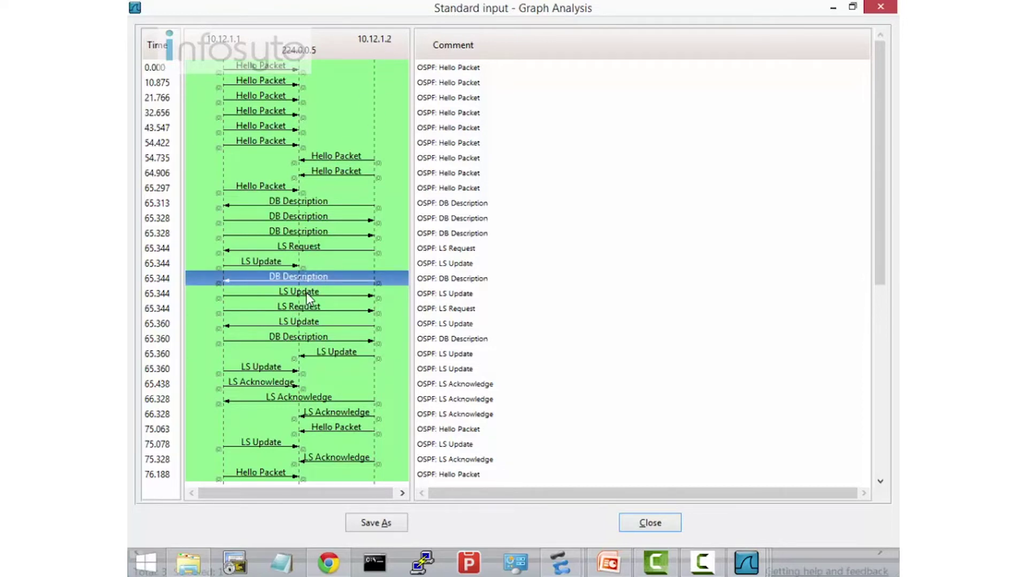
key("Down")
key("Down")
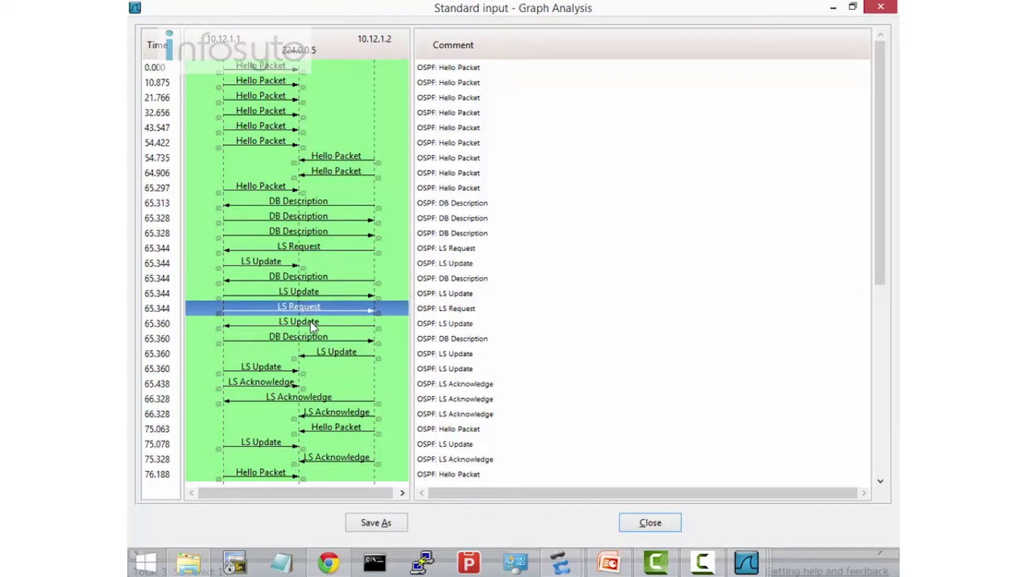
Follow the flow graph from the LS Update and DB Description packets at 65.360 to the LS Acknowledge packets at 65.438 and 66.328.
left_click(313, 324)
left_click(316, 340)
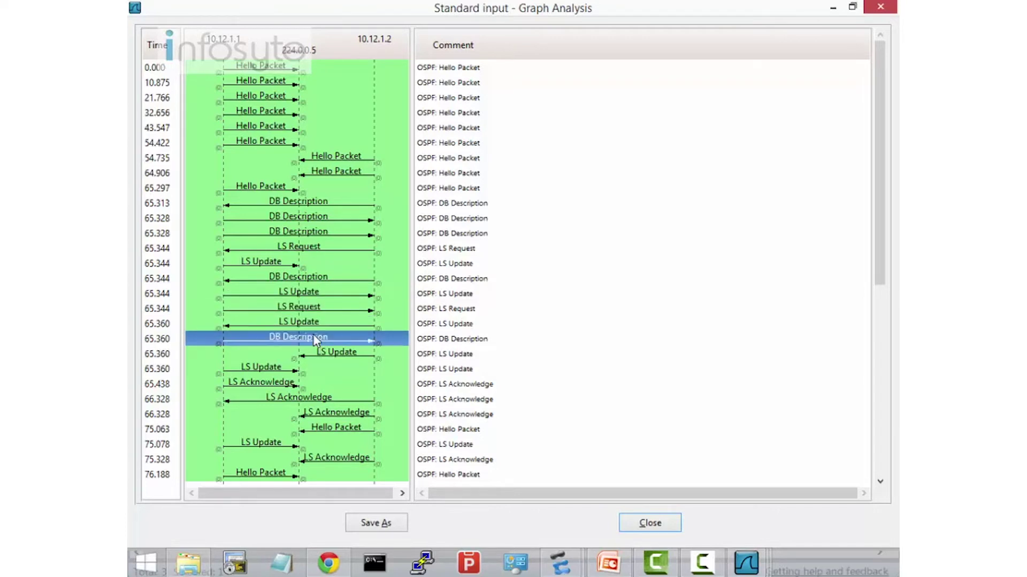
left_click(323, 355)
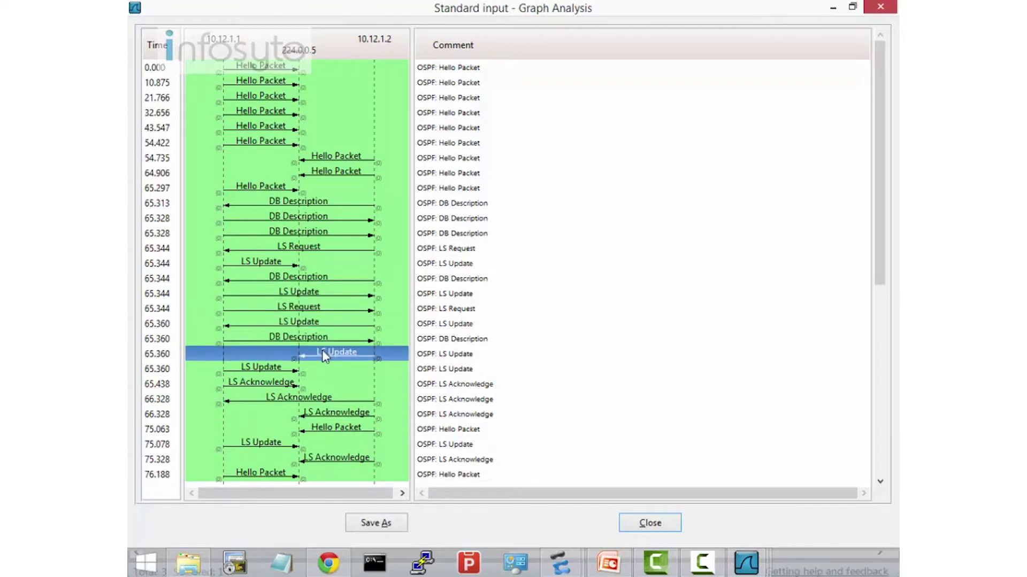
left_click(260, 384)
left_click(309, 400)
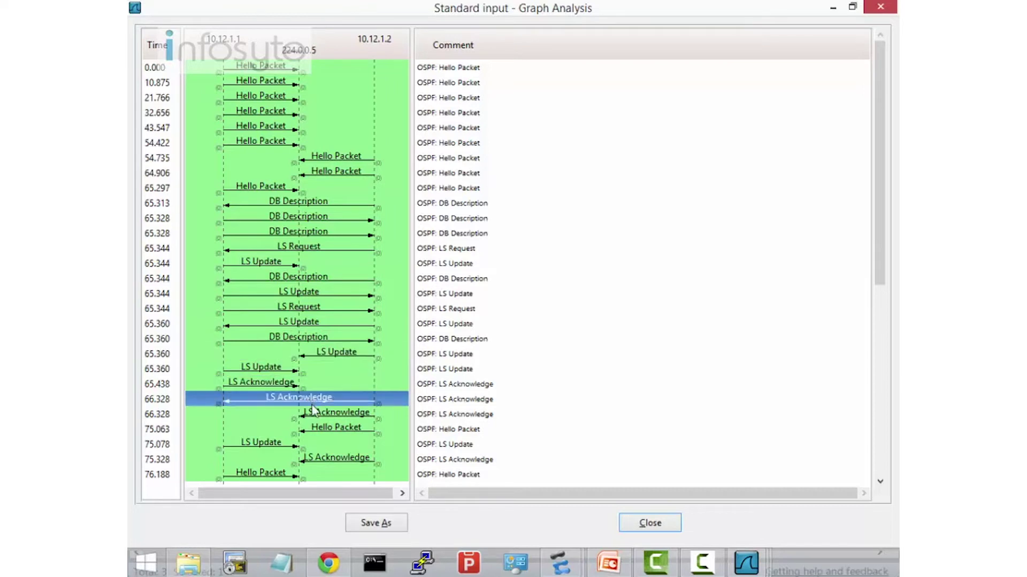
Examine the alternating Hello packets from 76.188 to 97.969 in the flow graph and close the graph.
scroll(321, 420, "down", 1)
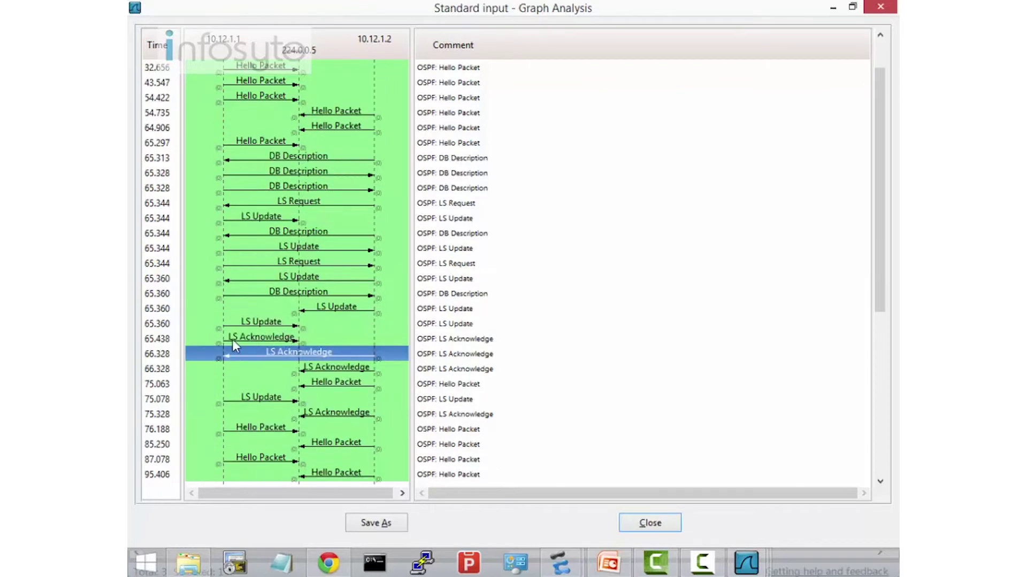
scroll(322, 352, "down", 1)
left_click(278, 388)
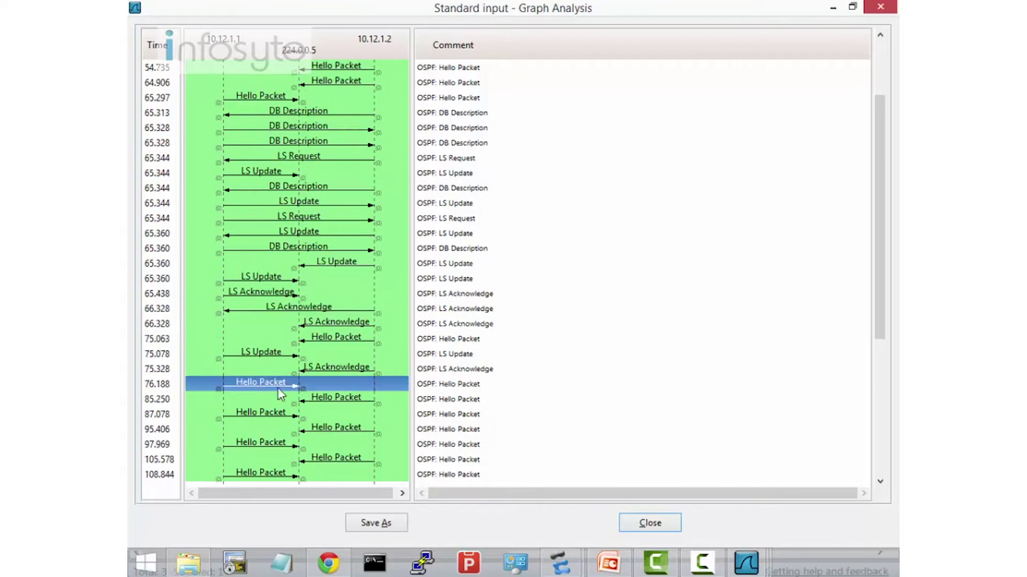
left_click(335, 400)
left_click(327, 429)
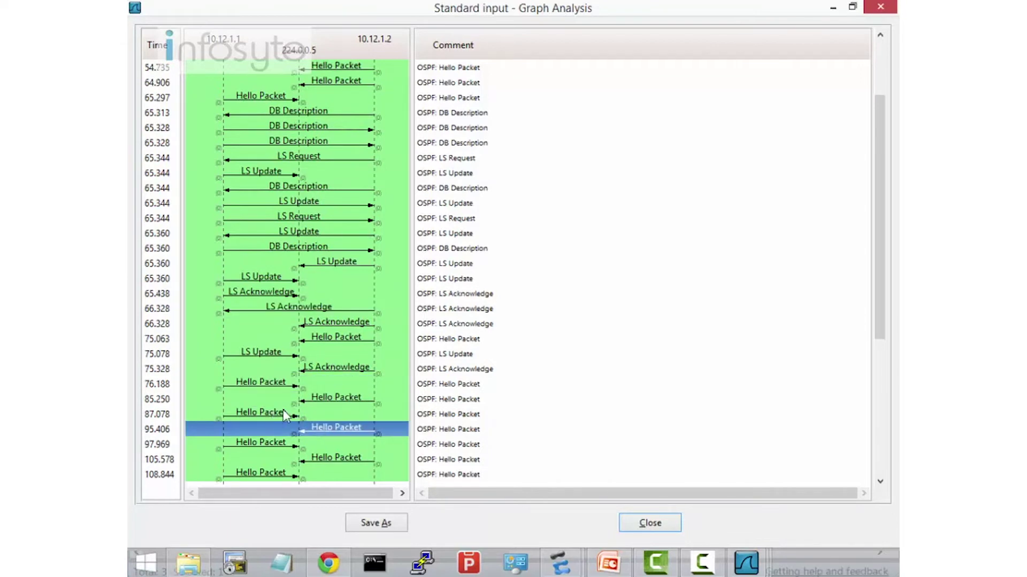
left_click(276, 447)
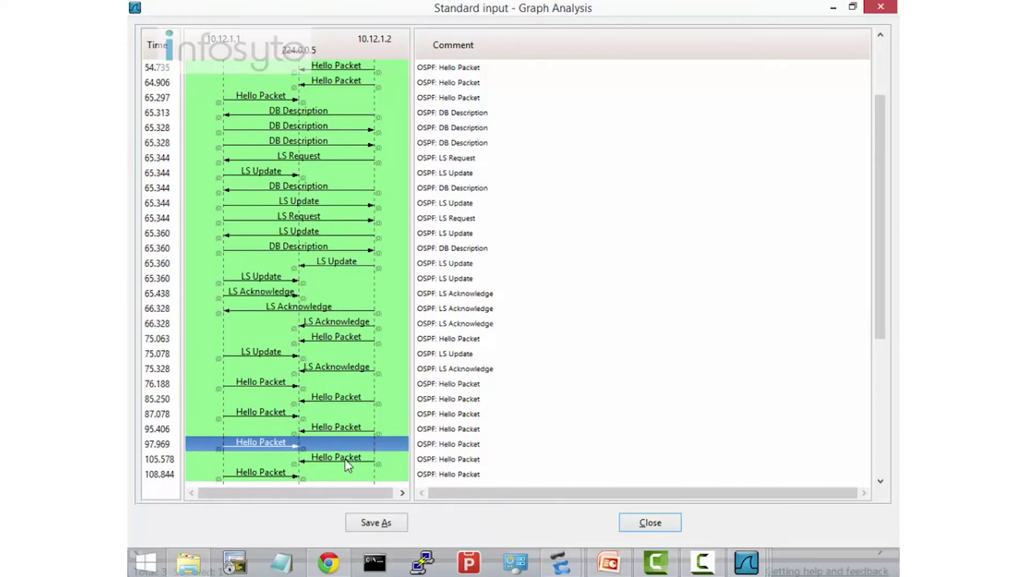
left_click(675, 527)
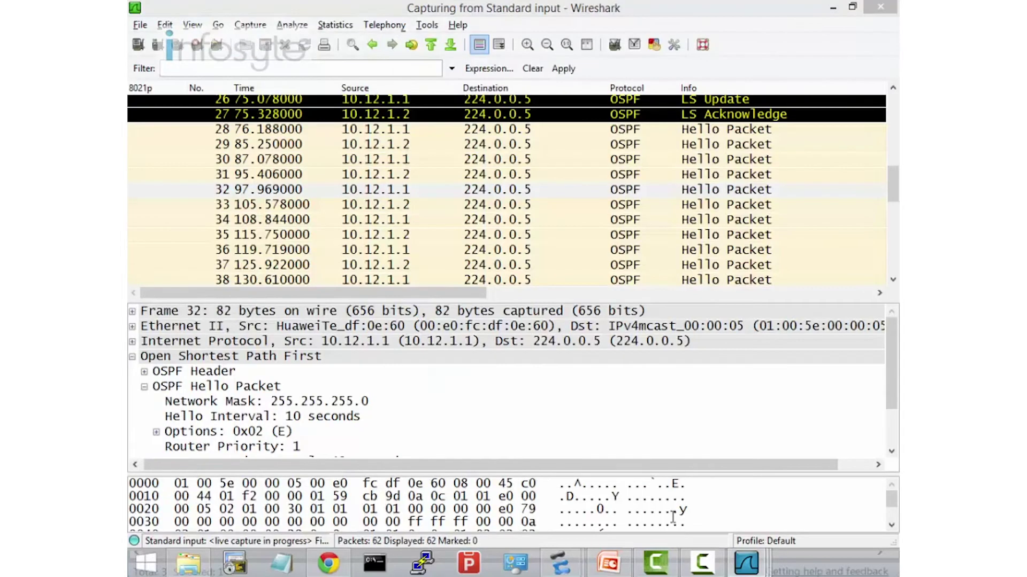
Minimize the Wireshark captures and router console to return to the eNSP topology, and point out AR1 and AR2 there.
left_click(832, 7)
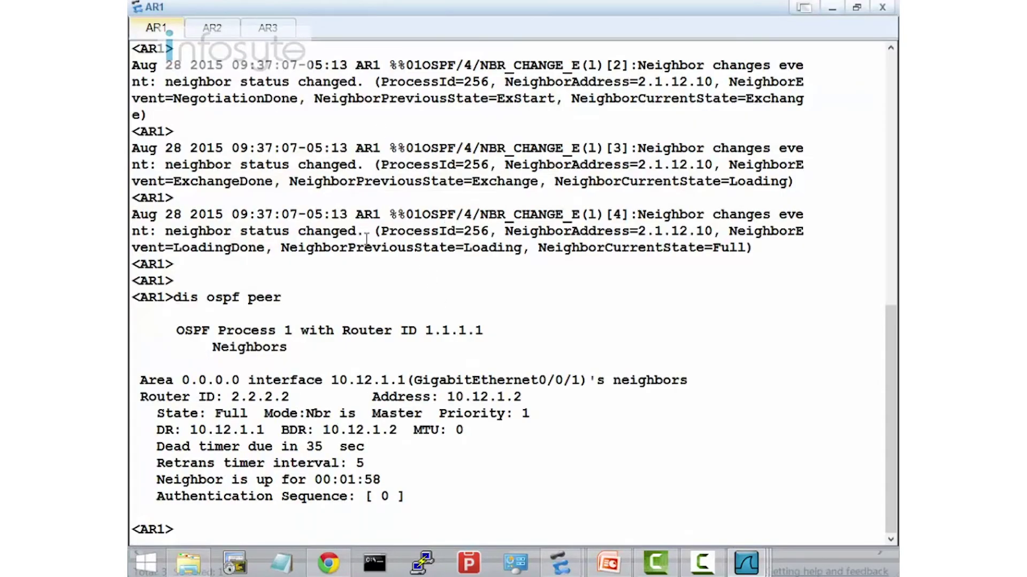
left_click(832, 8)
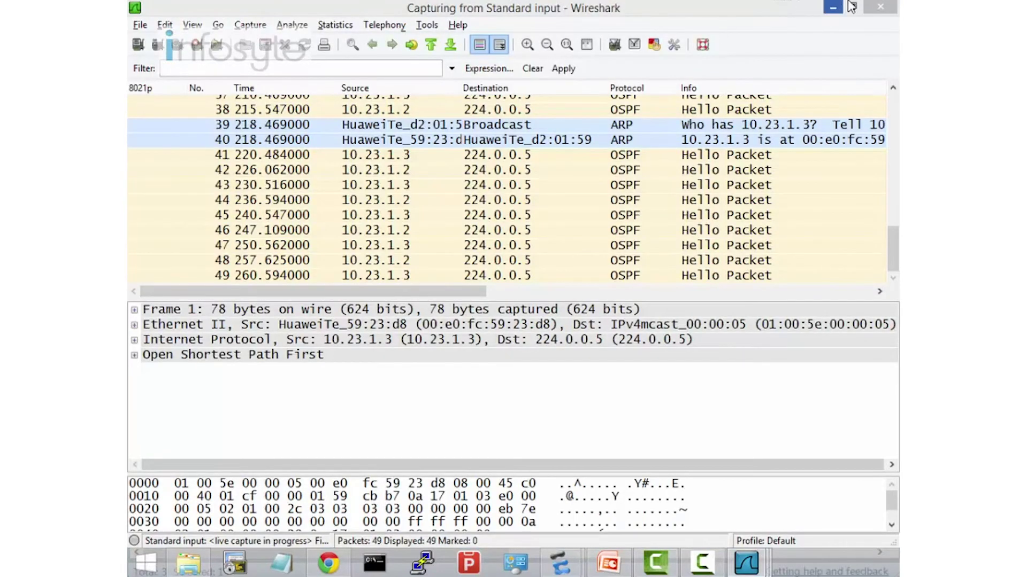
left_click(833, 7)
left_click(230, 154)
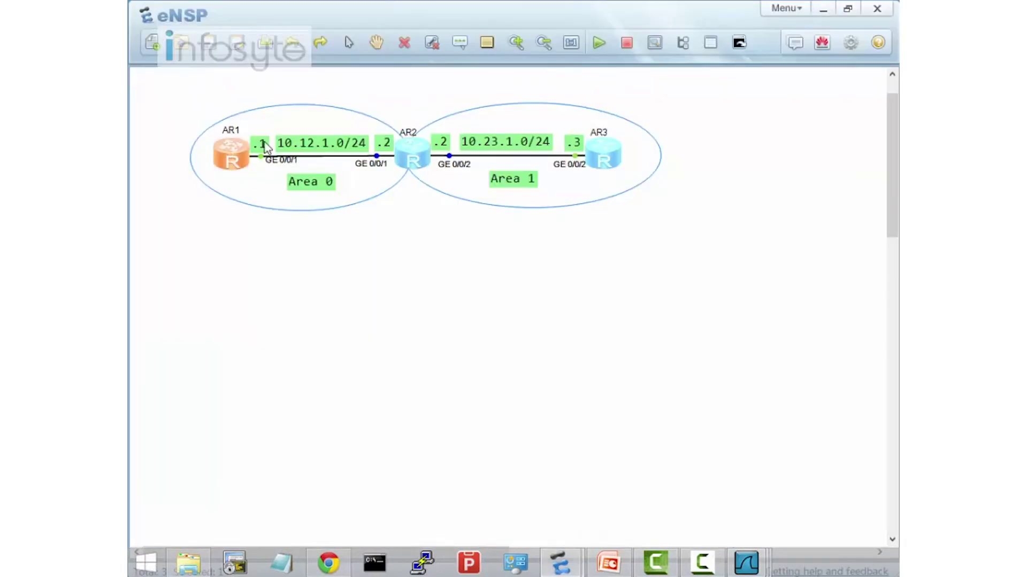
left_click(417, 154)
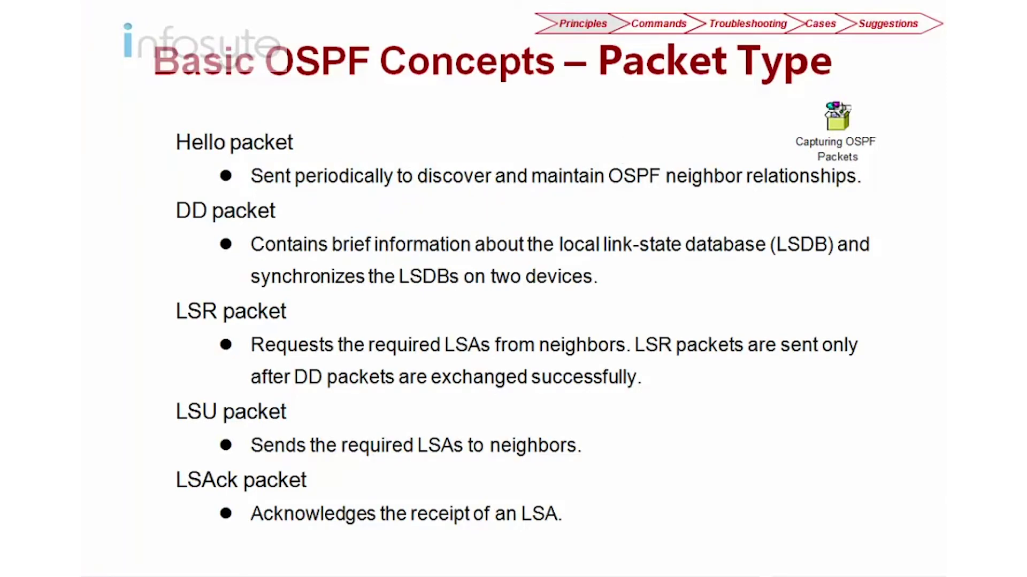
key("Right")
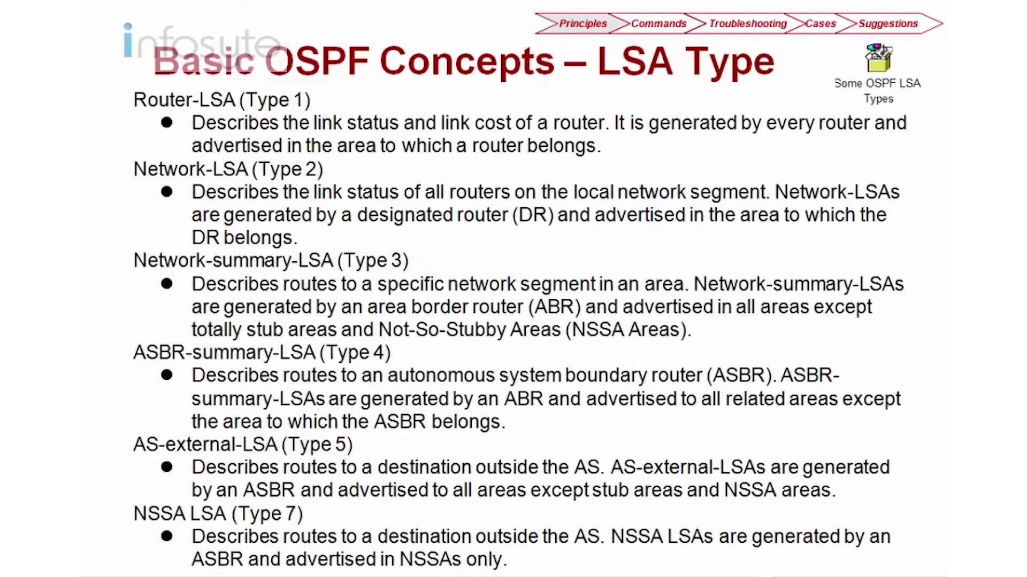